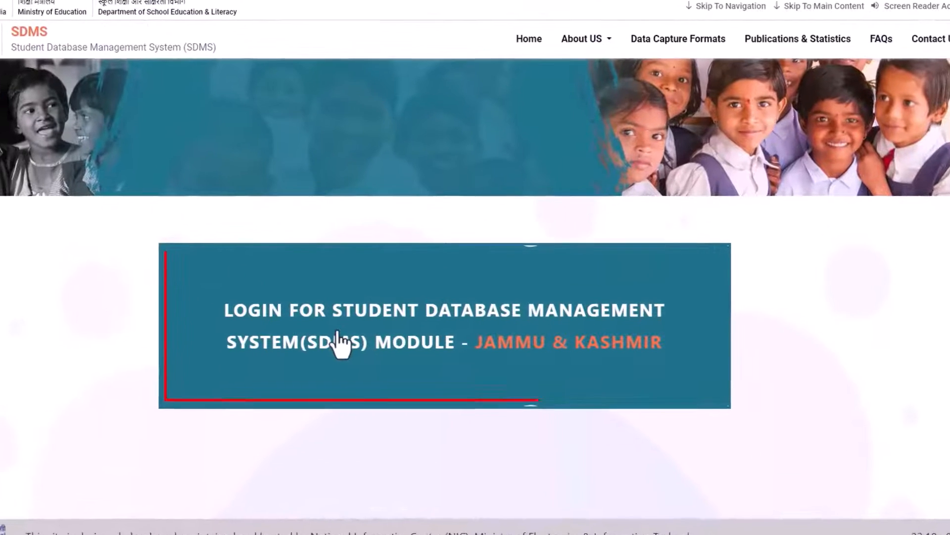
- Open the Jammu & Kashmir SDMS login, enter the displayed captcha code and sign in with the prefilled credentials
{"action": "left_click", "coordinate": [366, 332]}
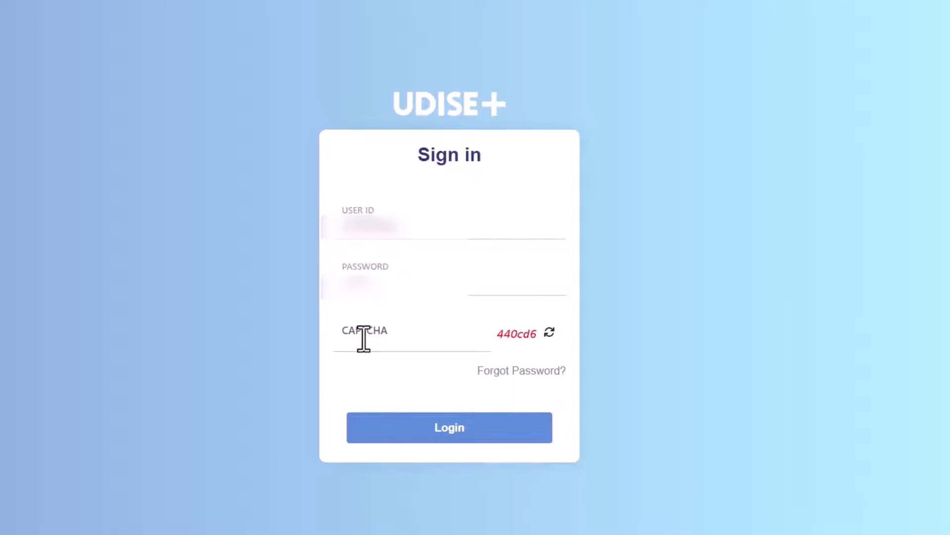
{"action": "left_click", "coordinate": [363, 339]}
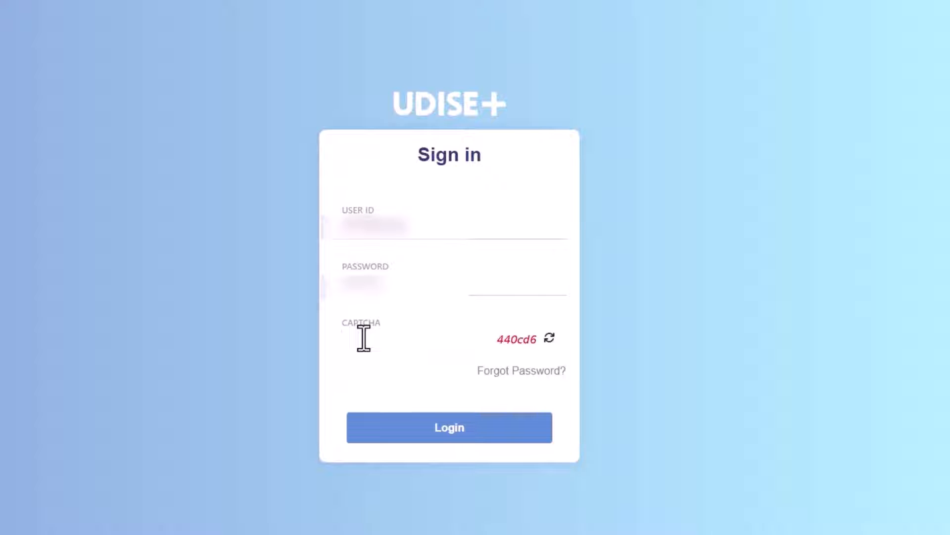
{"action": "type", "text": "440cd6"}
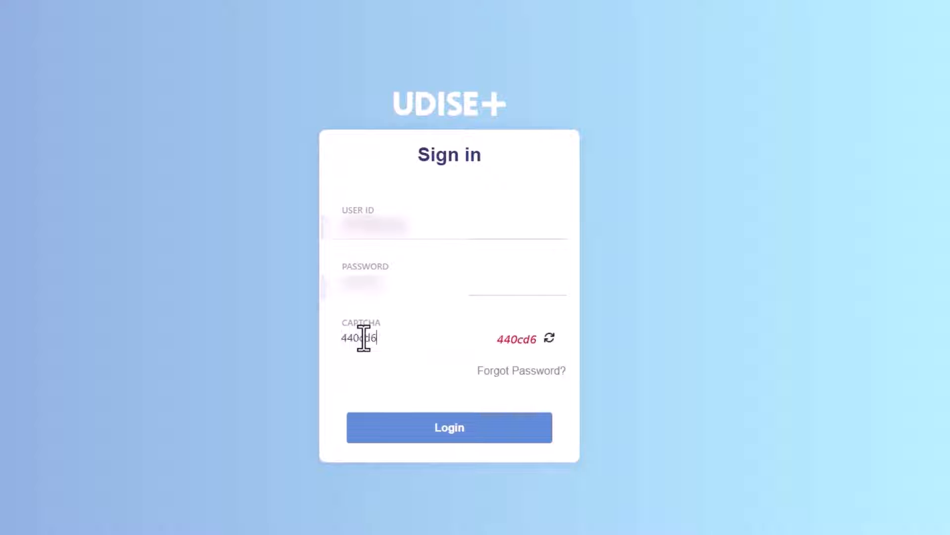
{"action": "left_click", "coordinate": [412, 434]}
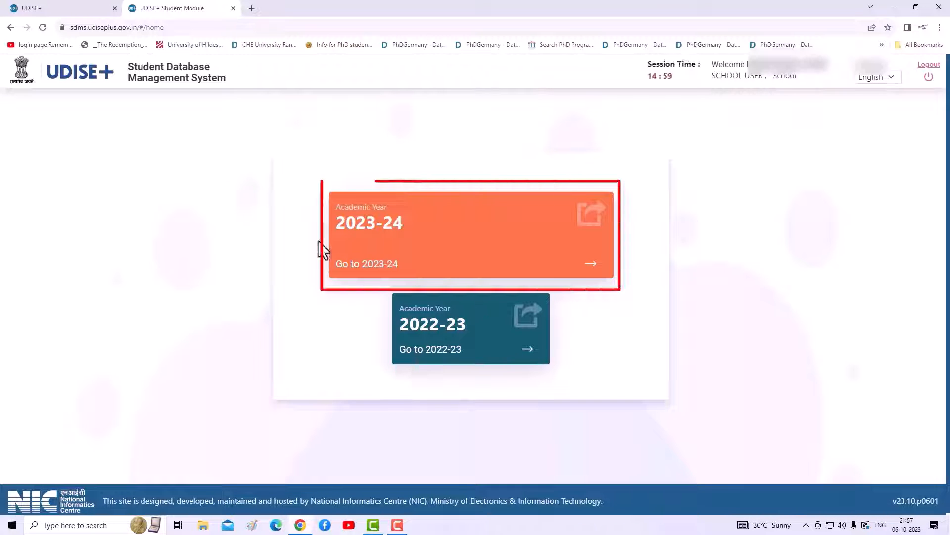
- Enter the 2023-24 academic year, dismiss the school information notice and open the Transfer Certificate Module
{"action": "left_click", "coordinate": [398, 230]}
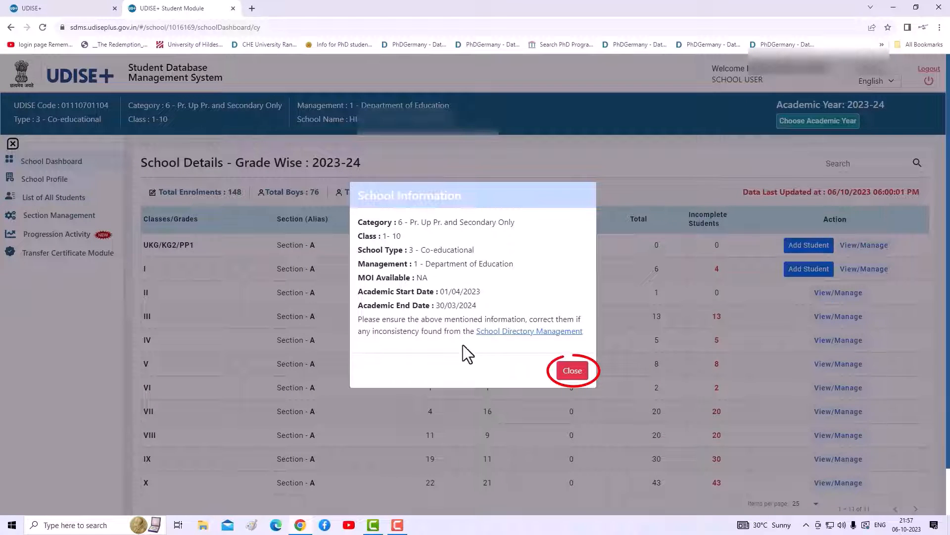
{"action": "left_click", "coordinate": [573, 370]}
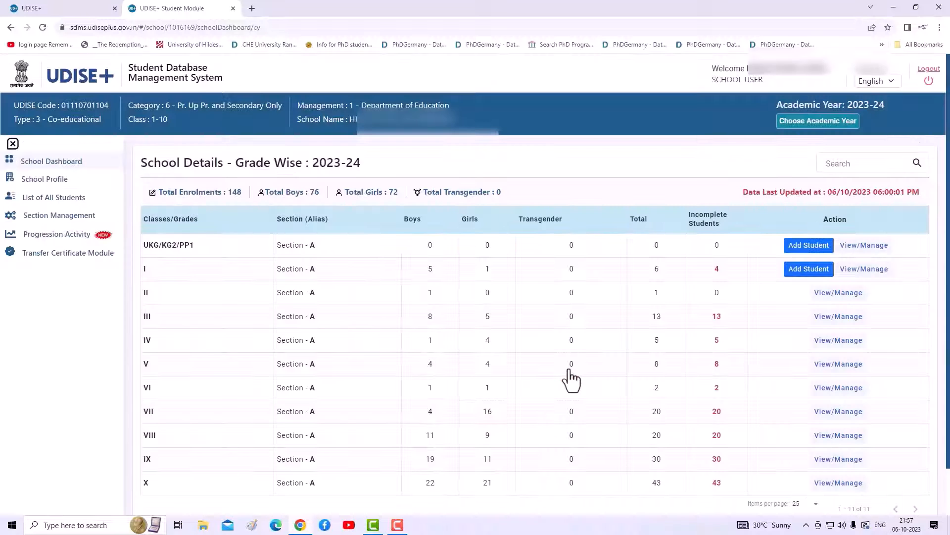
{"action": "left_click", "coordinate": [47, 249]}
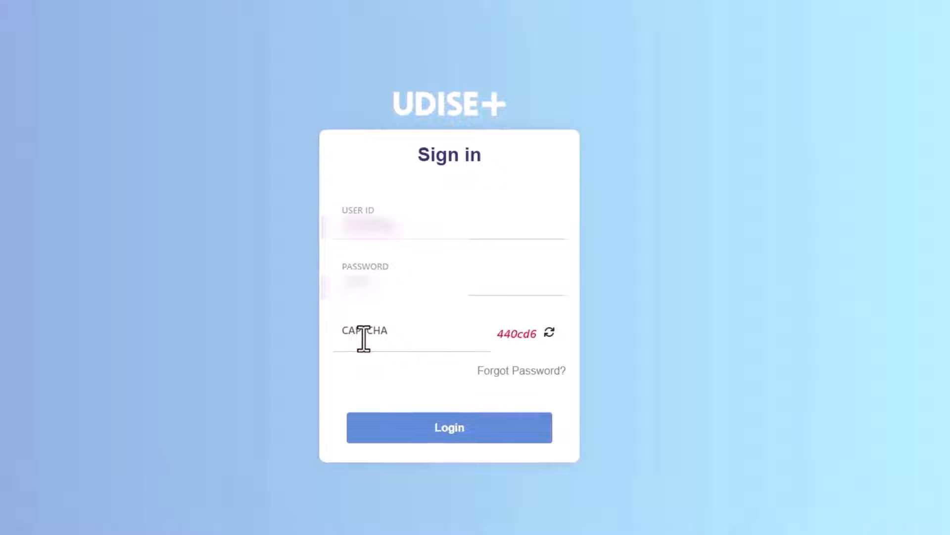
- Sign in on the UDISE+ page with the displayed captcha code and enter the 2023-24 academic year
{"action": "left_click", "coordinate": [364, 338]}
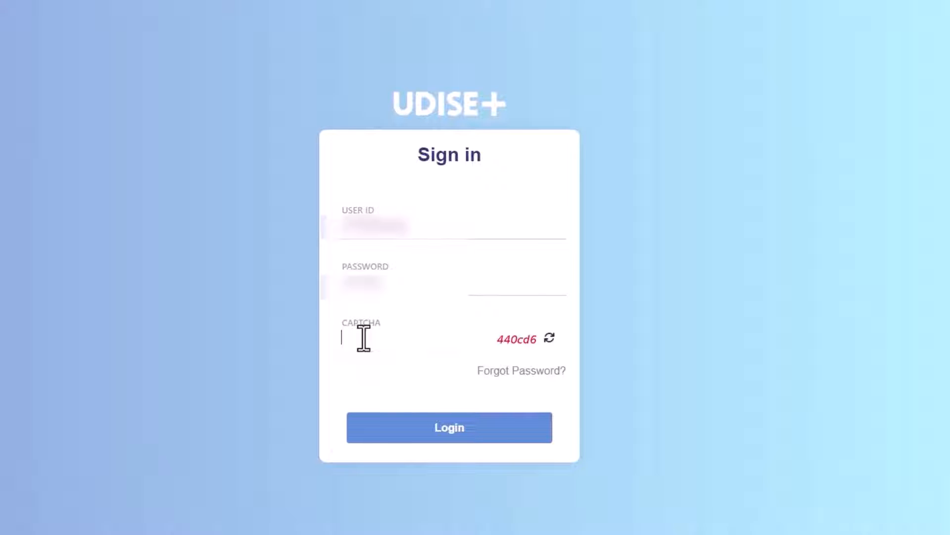
{"action": "type", "text": "440cd6"}
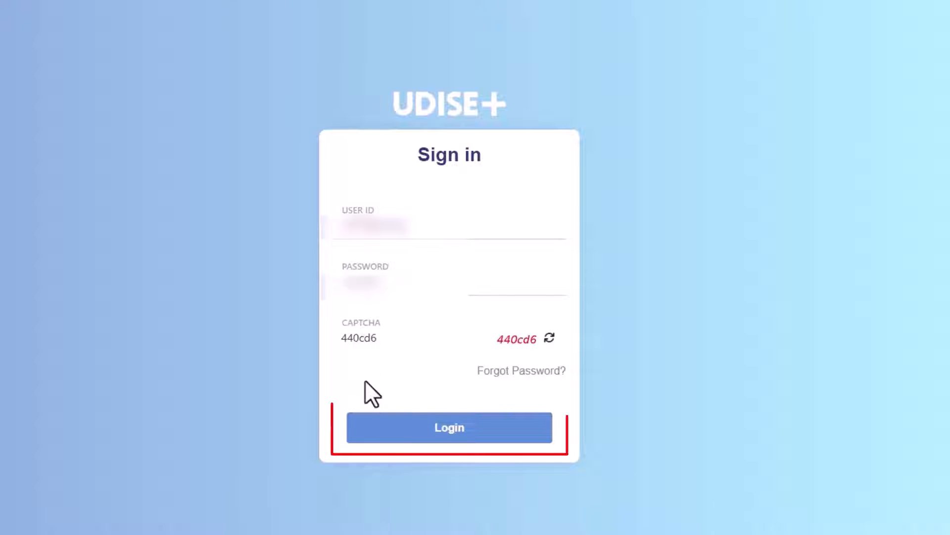
{"action": "left_click", "coordinate": [414, 434]}
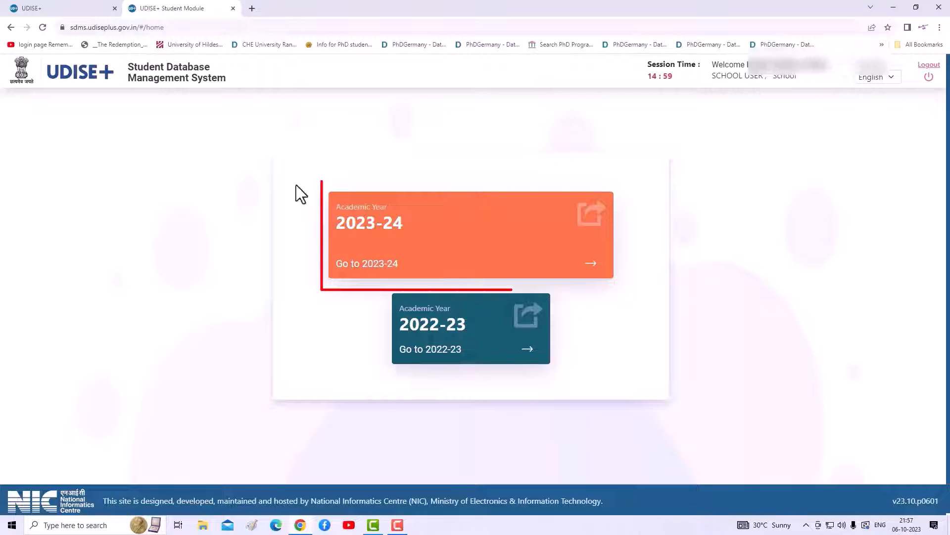
{"action": "left_click", "coordinate": [401, 239]}
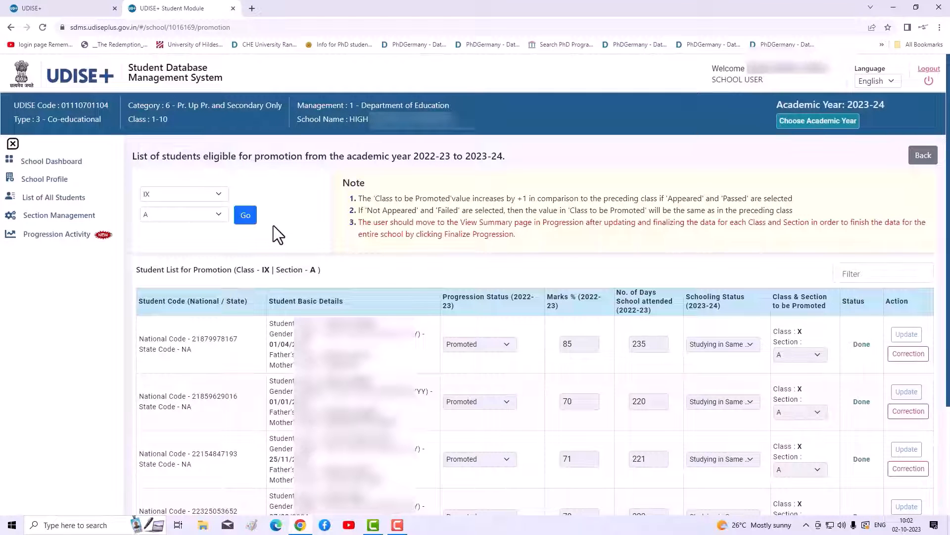
- Load the promotion list for class X, section A
{"action": "left_click", "coordinate": [213, 194]}
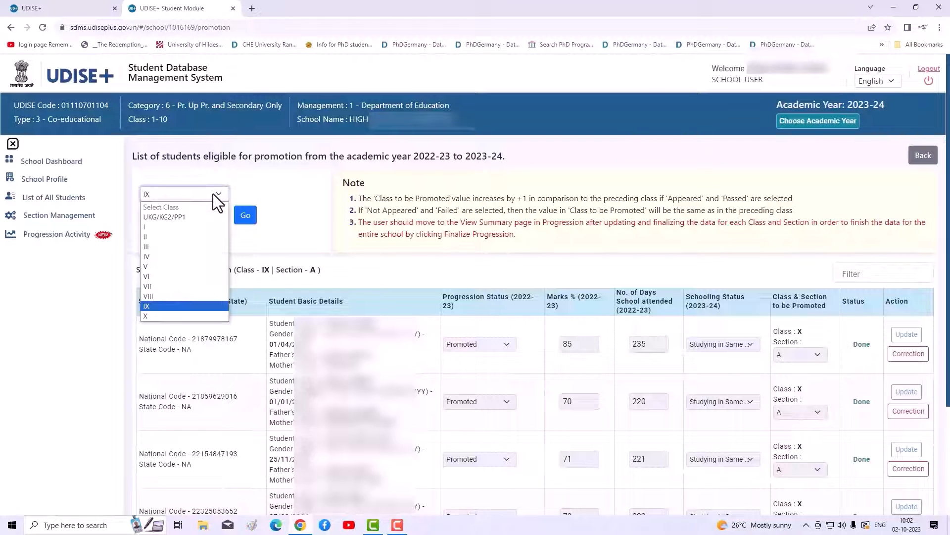
{"action": "left_click", "coordinate": [171, 316]}
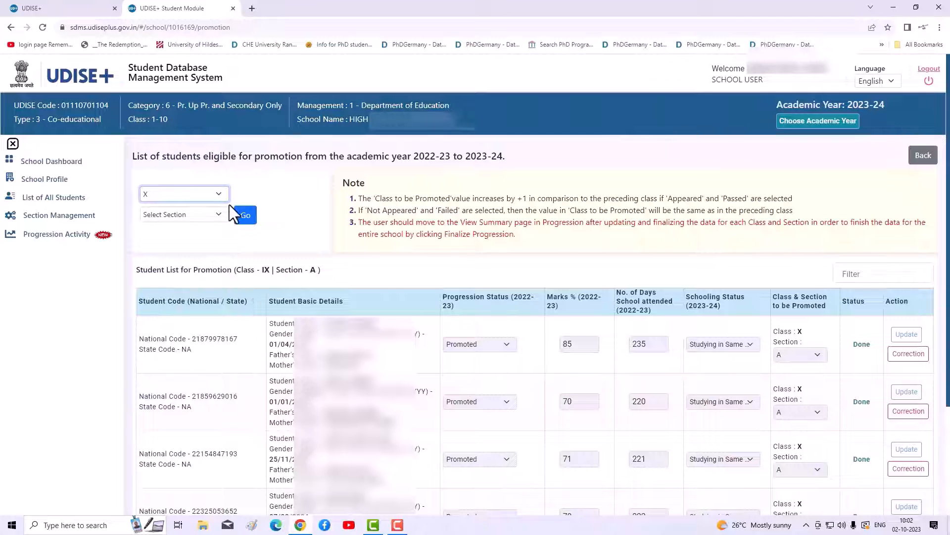
{"action": "left_click", "coordinate": [220, 217]}
{"action": "left_click", "coordinate": [207, 237]}
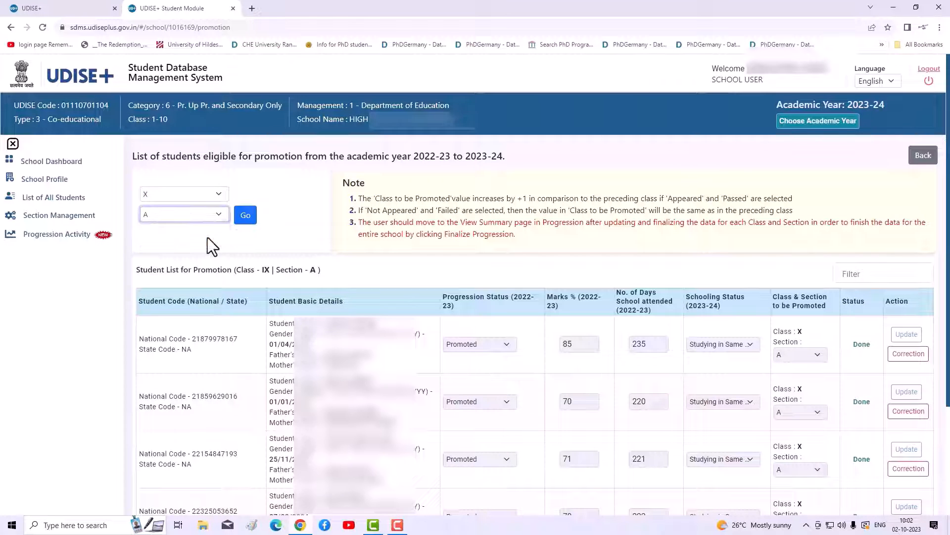
{"action": "left_click", "coordinate": [248, 217]}
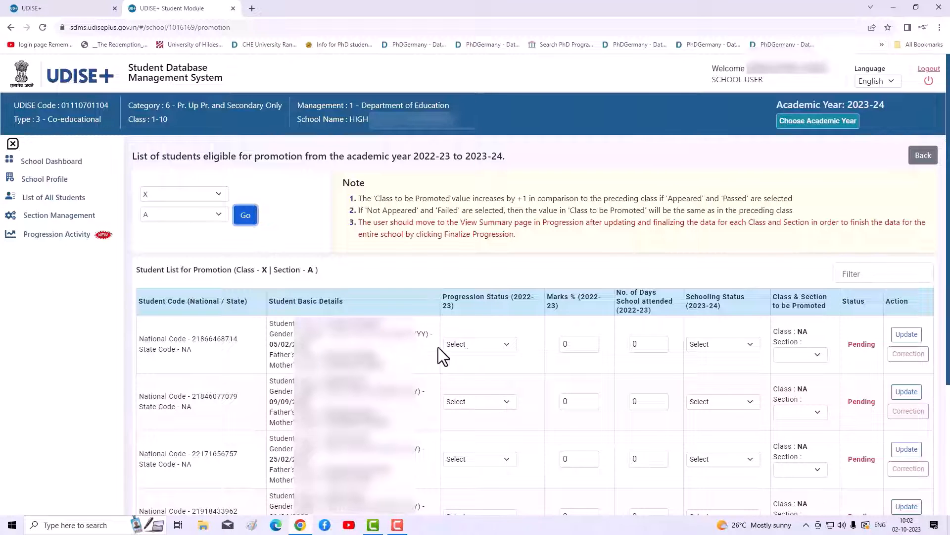
- Set the first student's progression status to Promoted, with marks of 75% and 230 days attended
{"action": "left_click", "coordinate": [475, 344]}
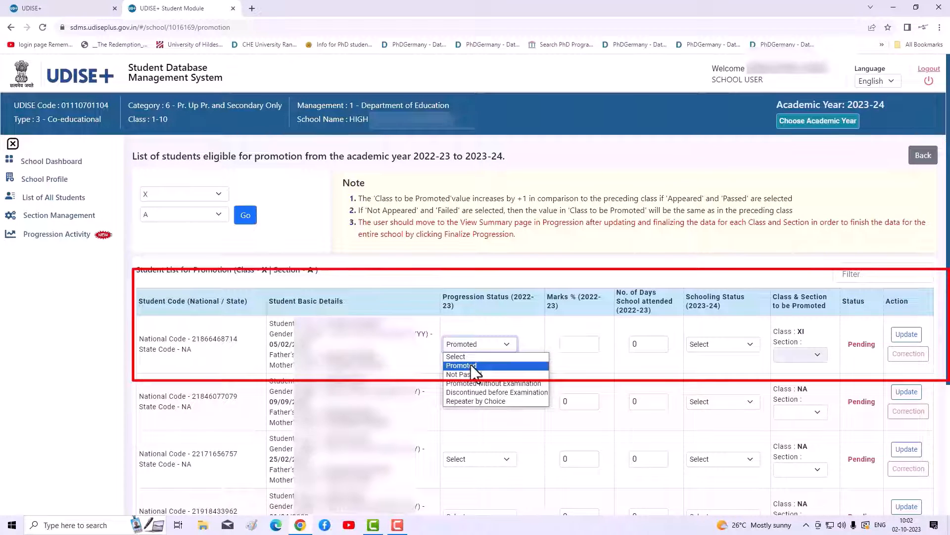
{"action": "left_click", "coordinate": [491, 367]}
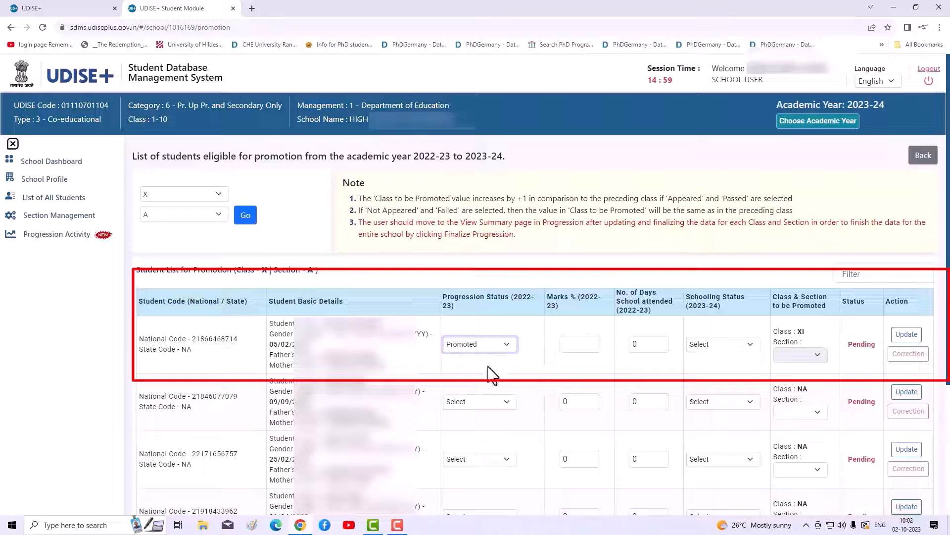
{"action": "left_click", "coordinate": [580, 344]}
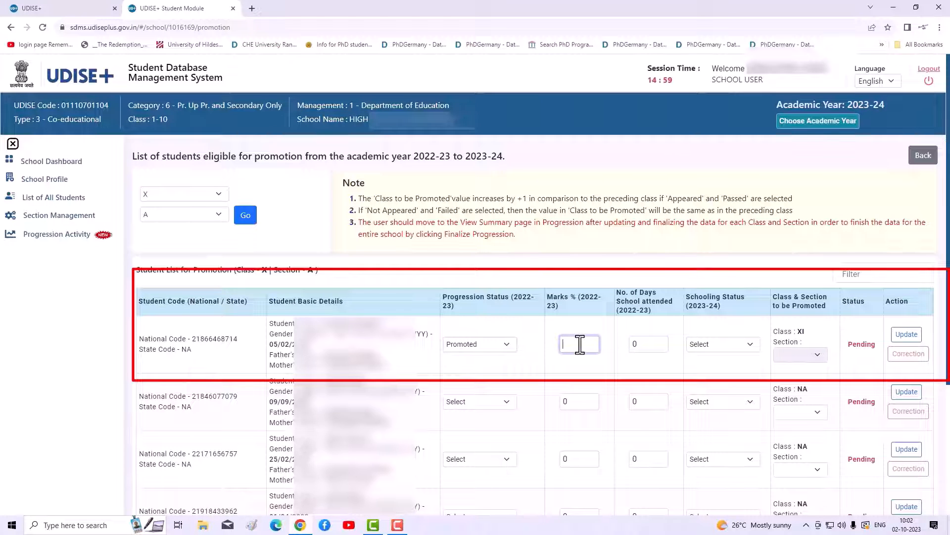
{"action": "type", "text": "75"}
{"action": "left_click", "coordinate": [661, 347]}
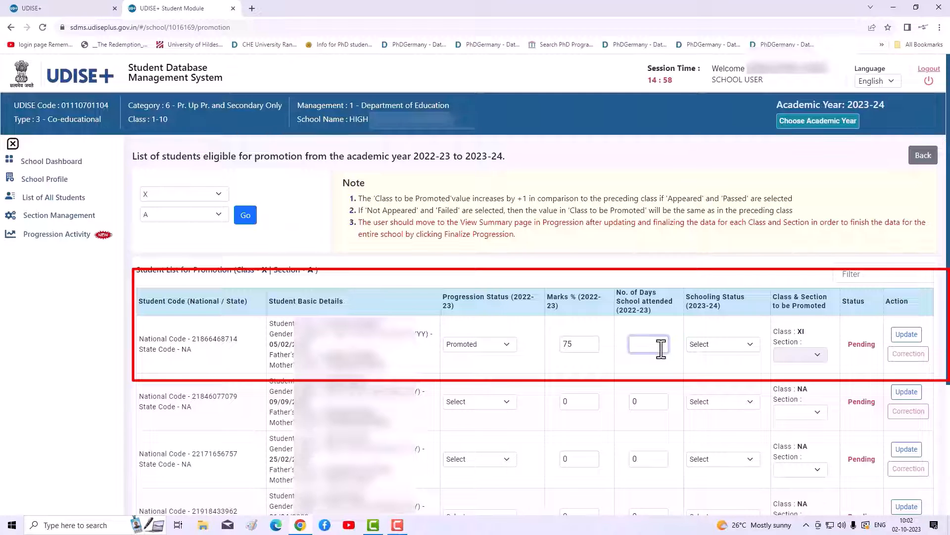
{"action": "type", "text": "230"}
- Set the first student's schooling status to "Left School with TC/without TC" and save the student's progression record
{"action": "left_click", "coordinate": [723, 344]}
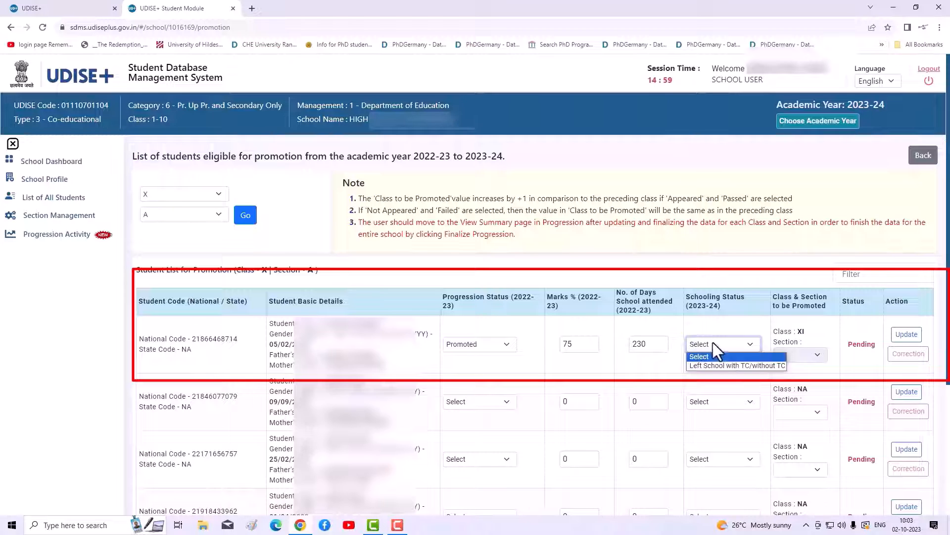
{"action": "left_click", "coordinate": [719, 366]}
{"action": "left_click", "coordinate": [812, 354]}
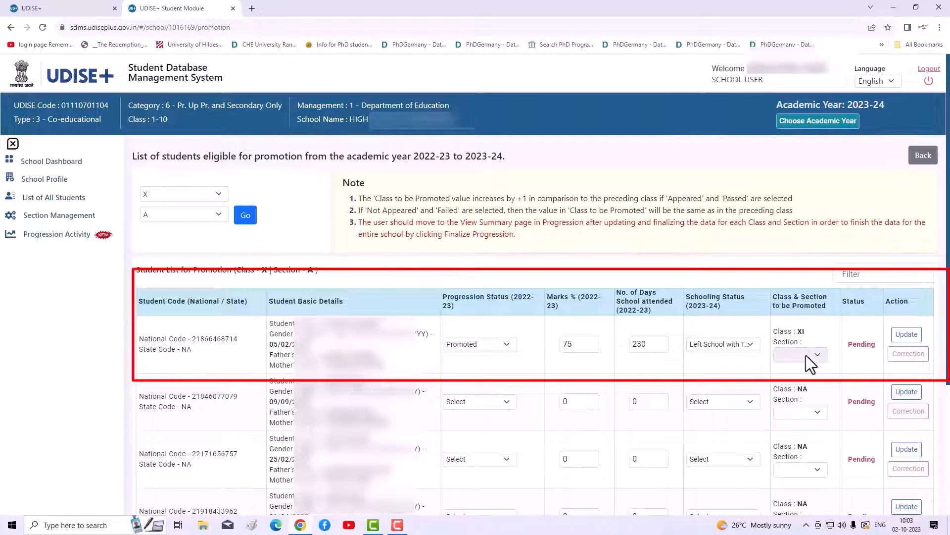
{"action": "left_click", "coordinate": [904, 336]}
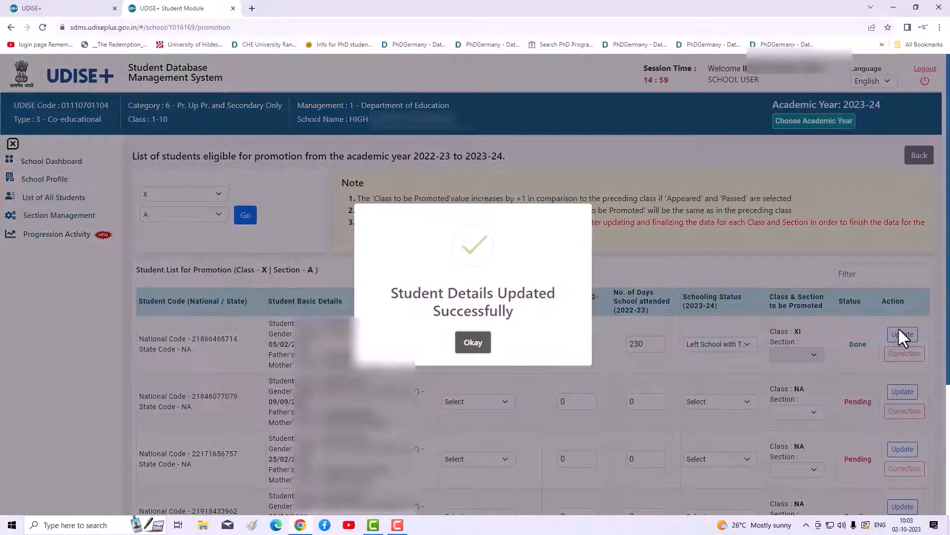
{"action": "key", "text": "Return"}
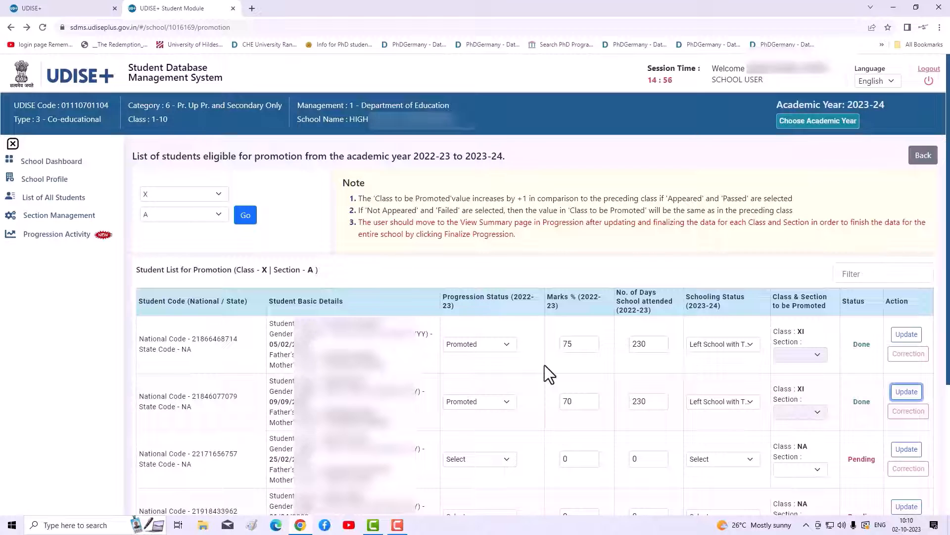
- Review the class X, section A progression entries and finalize the promotion data for that section
{"action": "scroll", "coordinate": [604, 393], "scroll_direction": "down", "scroll_amount": 4}
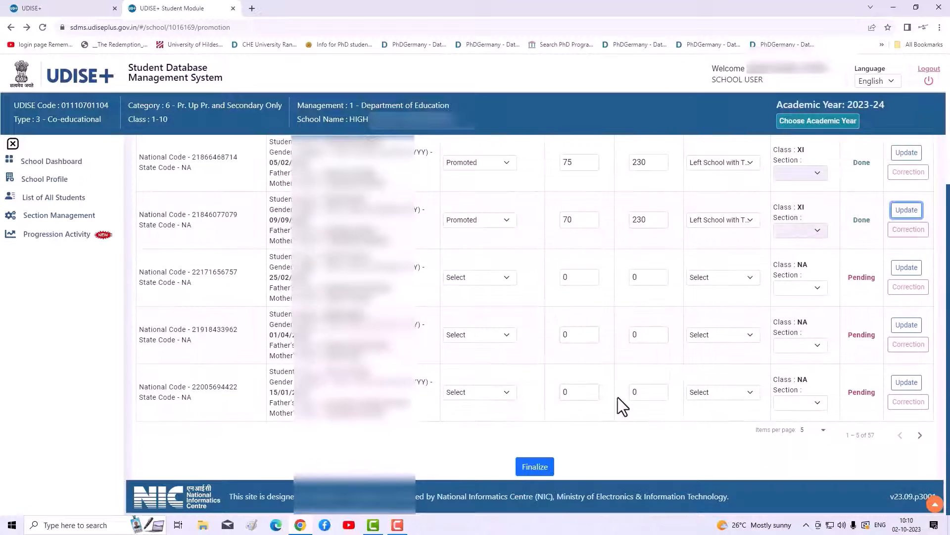
{"action": "scroll", "coordinate": [618, 397], "scroll_direction": "up", "scroll_amount": 4}
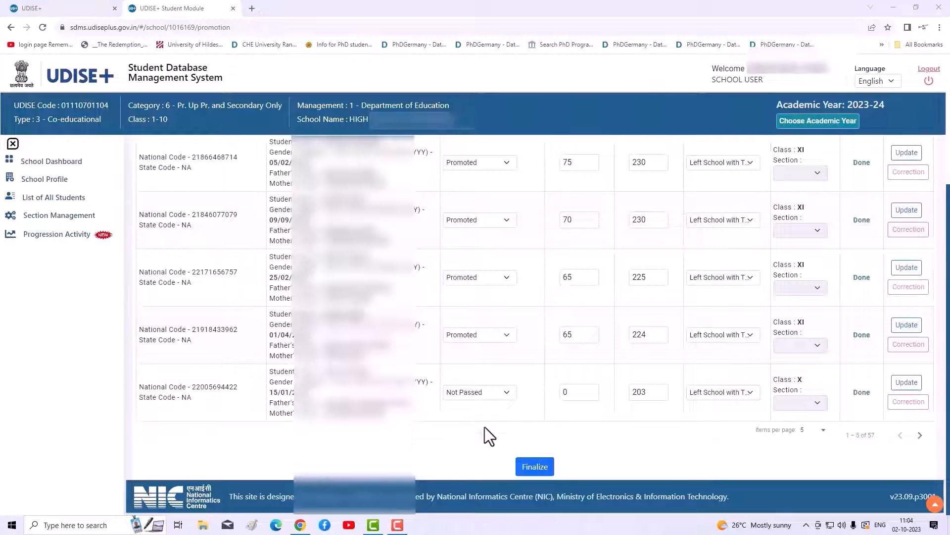
{"action": "scroll", "coordinate": [538, 325], "scroll_direction": "up", "scroll_amount": 4}
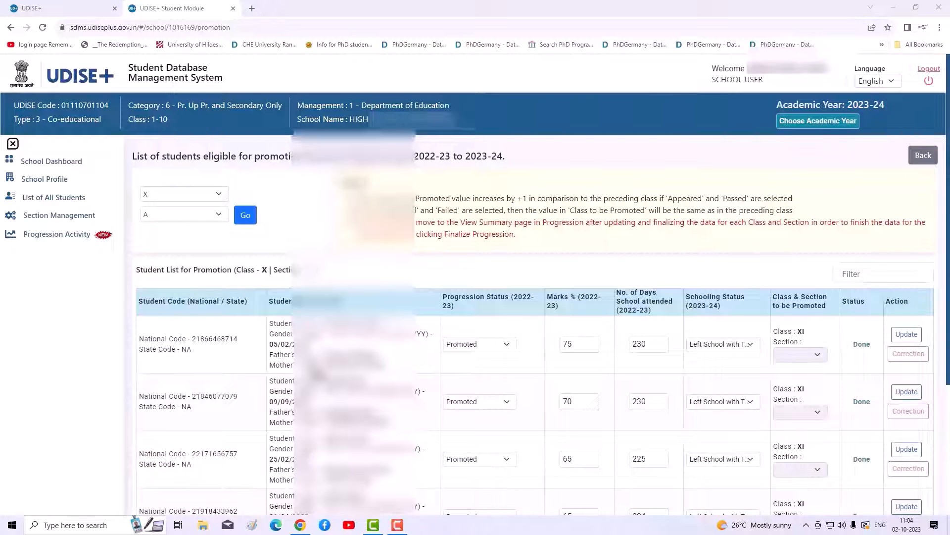
{"action": "scroll", "coordinate": [537, 325], "scroll_direction": "down", "scroll_amount": 4}
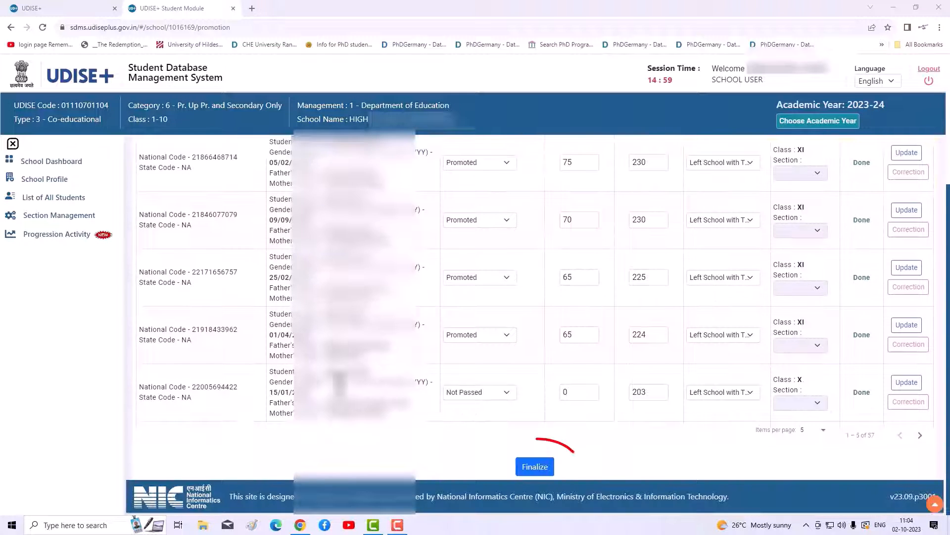
{"action": "left_click", "coordinate": [534, 466]}
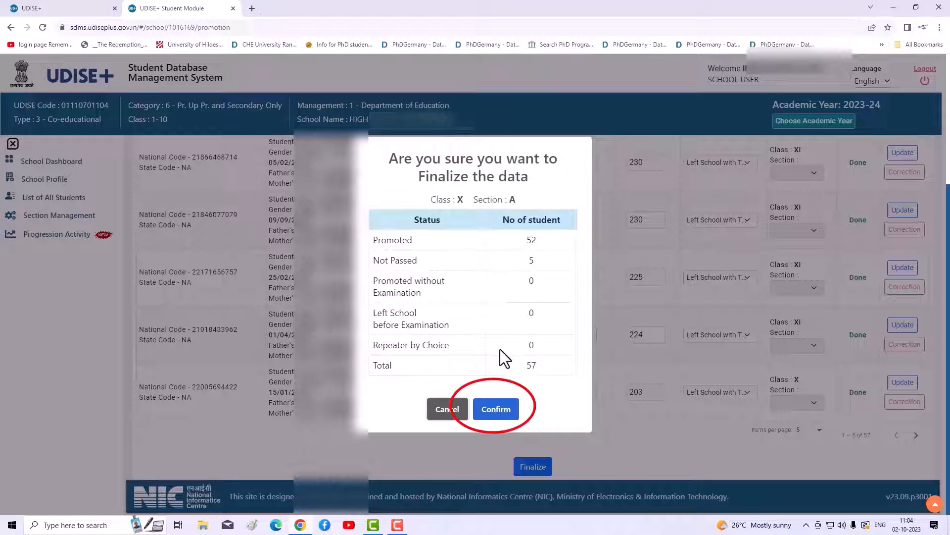
{"action": "left_click", "coordinate": [496, 419]}
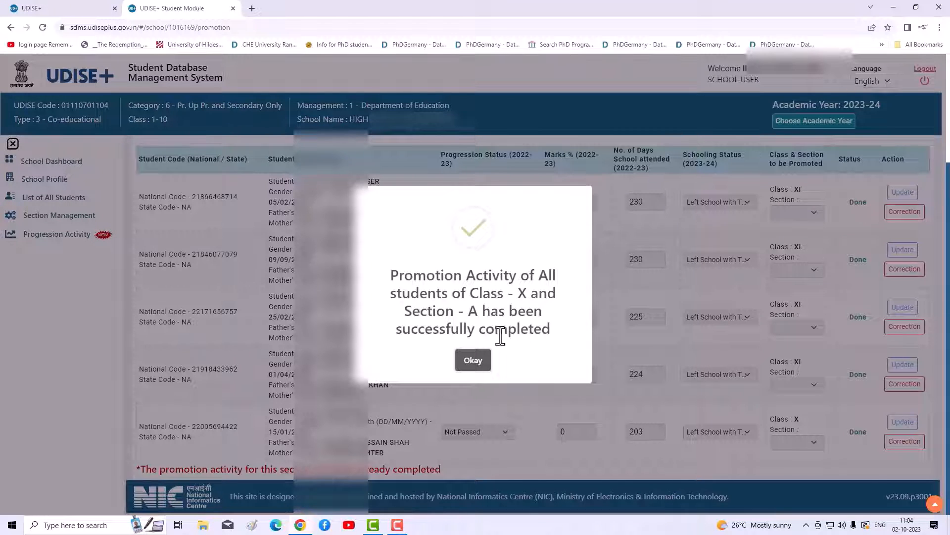
{"action": "left_click", "coordinate": [472, 361]}
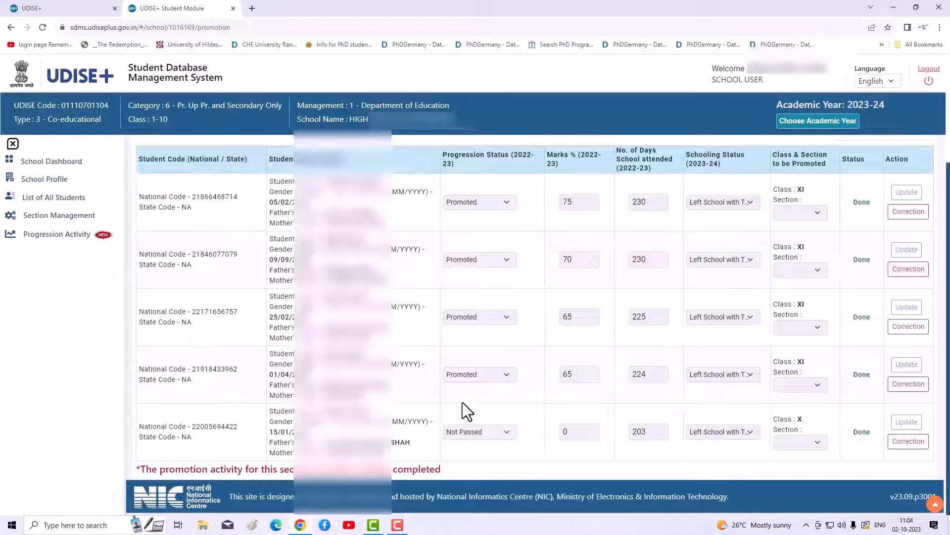
- Open the list of all students for 2023-24 and look through the entries from class I to class X
{"action": "scroll", "coordinate": [440, 406], "scroll_direction": "up", "scroll_amount": 3}
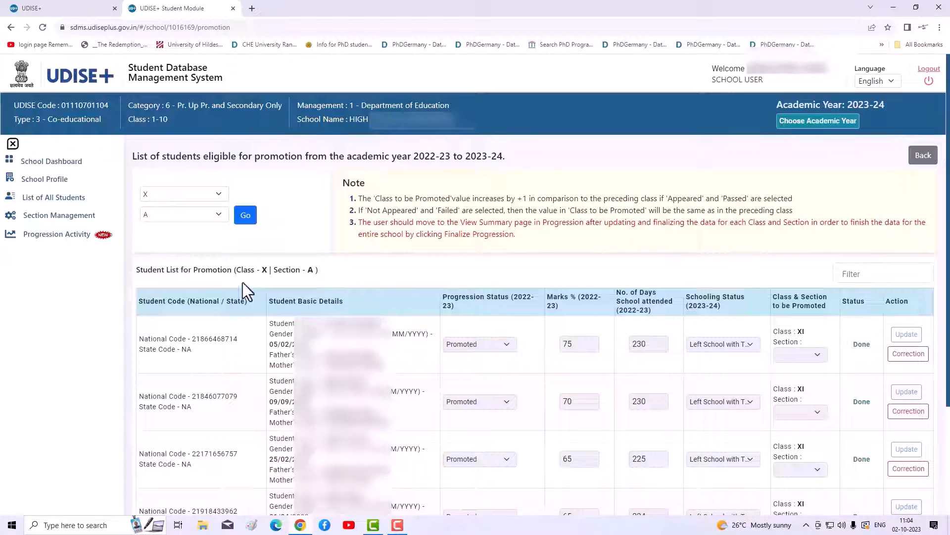
{"action": "left_click", "coordinate": [59, 201]}
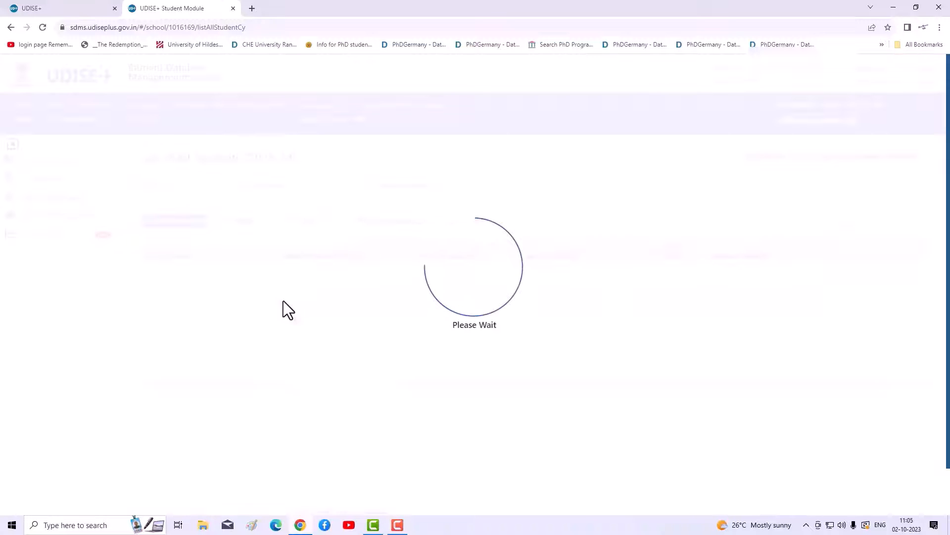
{"action": "scroll", "coordinate": [325, 346], "scroll_direction": "down", "scroll_amount": 6}
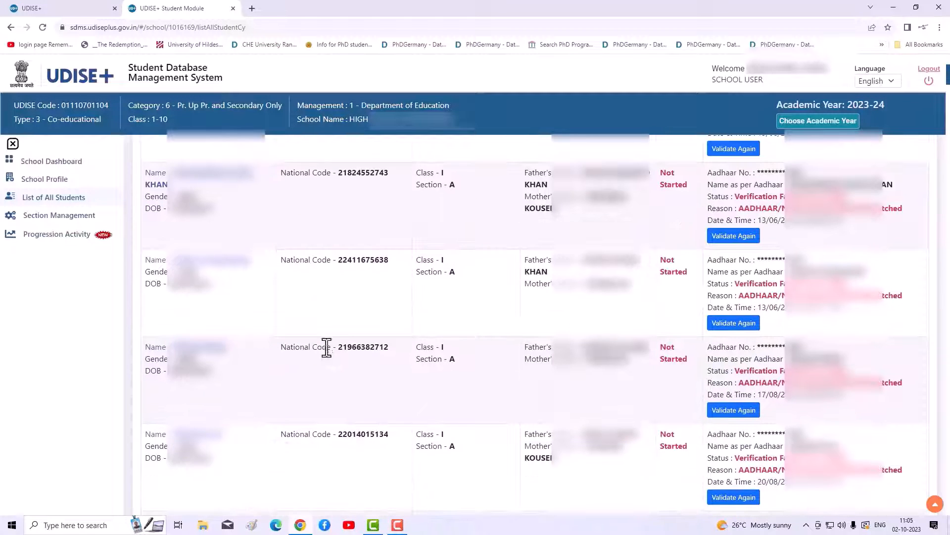
{"action": "scroll", "coordinate": [327, 347], "scroll_direction": "down", "scroll_amount": 15}
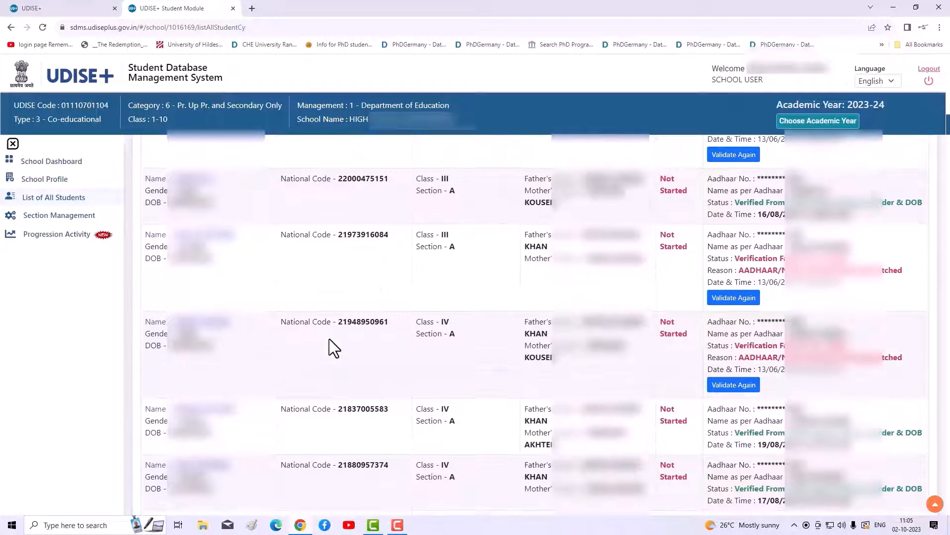
{"action": "scroll", "coordinate": [331, 347], "scroll_direction": "down", "scroll_amount": 5}
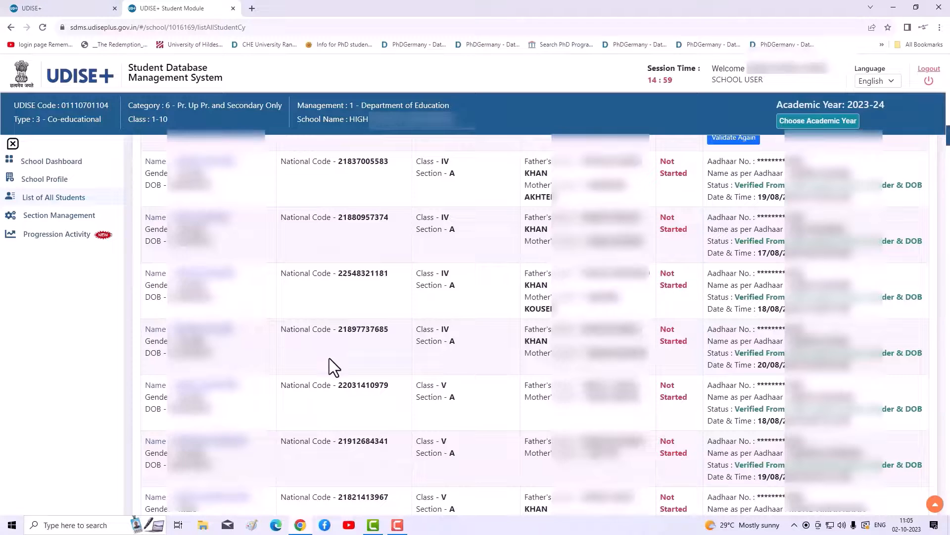
{"action": "scroll", "coordinate": [329, 358], "scroll_direction": "down", "scroll_amount": 8}
{"action": "scroll", "coordinate": [332, 366], "scroll_direction": "down", "scroll_amount": 12}
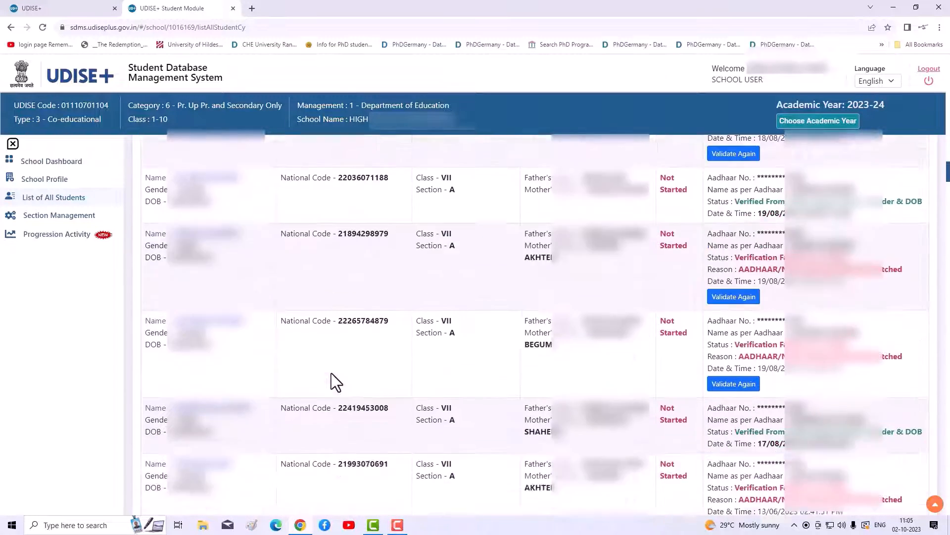
{"action": "scroll", "coordinate": [331, 373], "scroll_direction": "down", "scroll_amount": 12}
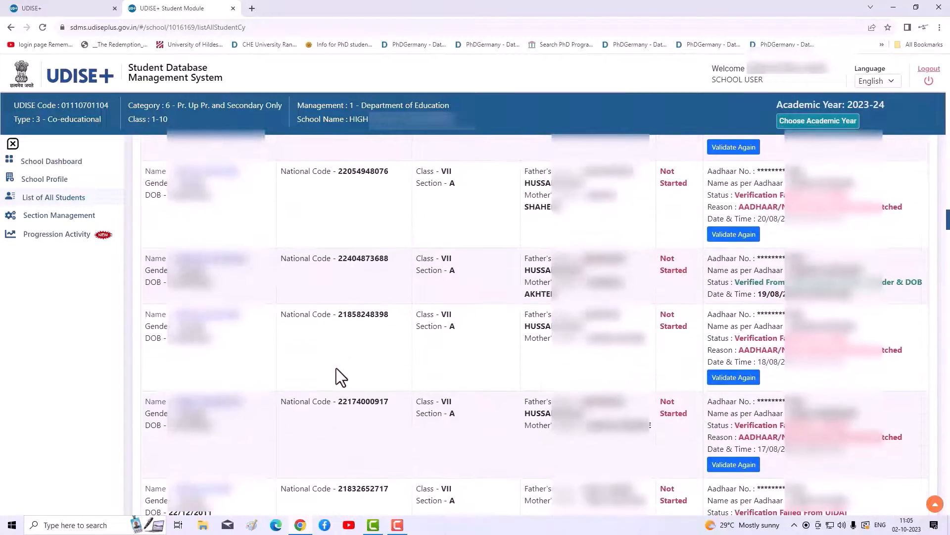
{"action": "scroll", "coordinate": [337, 375], "scroll_direction": "down", "scroll_amount": 12}
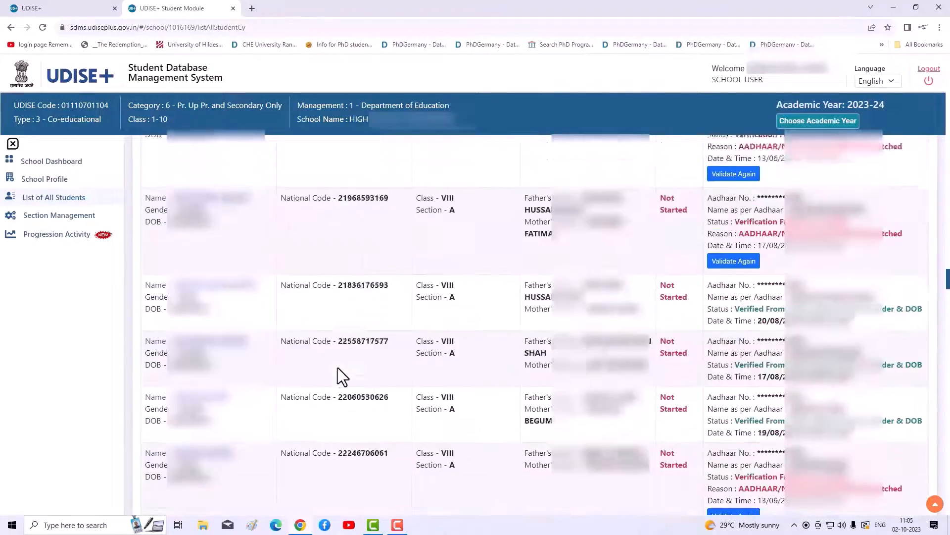
{"action": "scroll", "coordinate": [337, 374], "scroll_direction": "down", "scroll_amount": 12}
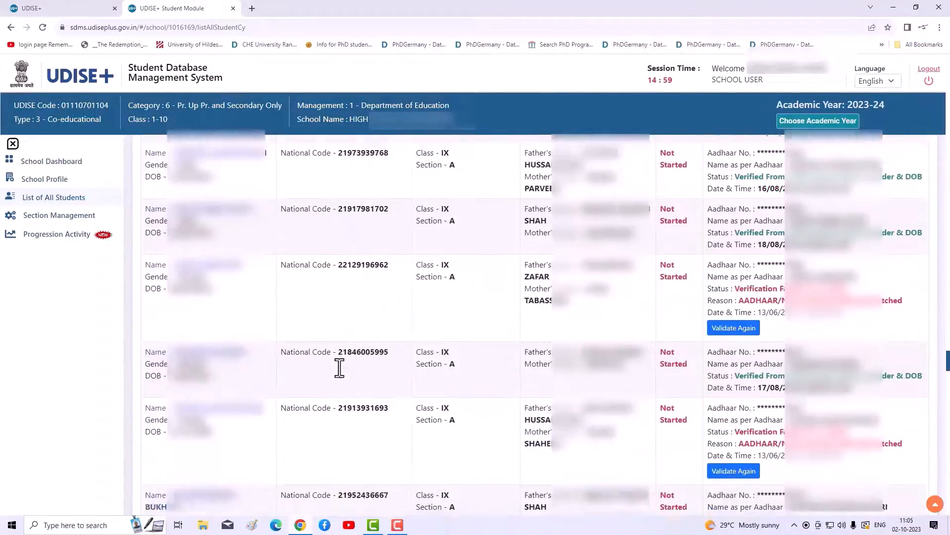
{"action": "scroll", "coordinate": [337, 368], "scroll_direction": "down", "scroll_amount": 12}
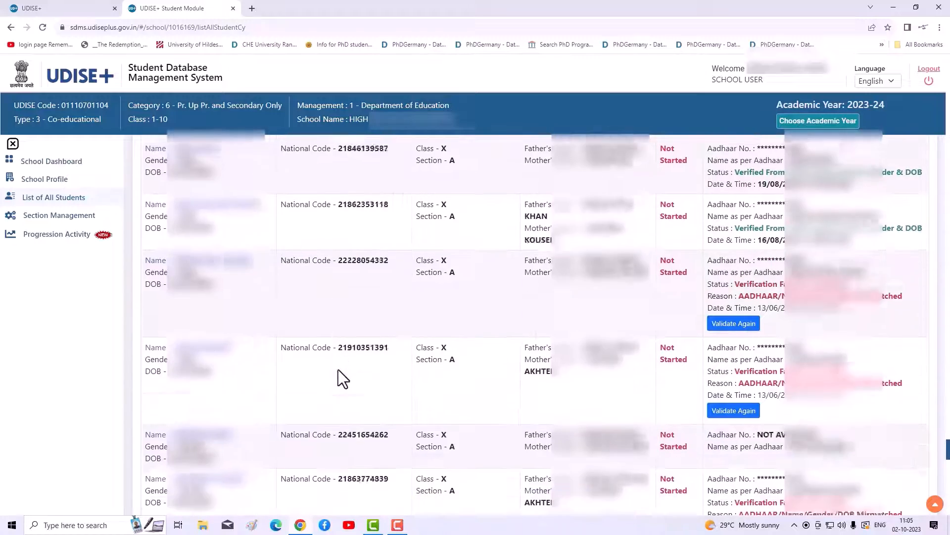
{"action": "scroll", "coordinate": [338, 369], "scroll_direction": "down", "scroll_amount": 10}
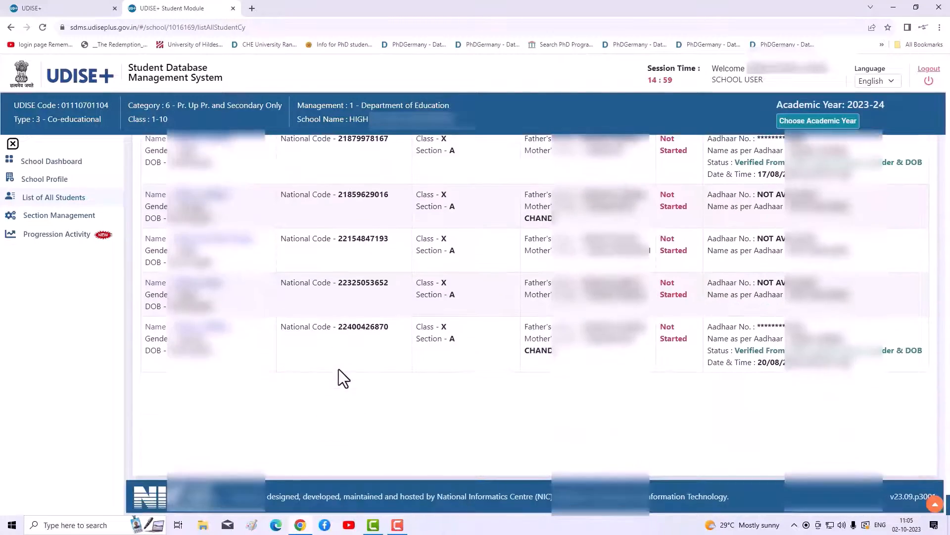
{"action": "scroll", "coordinate": [338, 369], "scroll_direction": "up", "scroll_amount": 15}
{"action": "scroll", "coordinate": [339, 369], "scroll_direction": "up", "scroll_amount": 10}
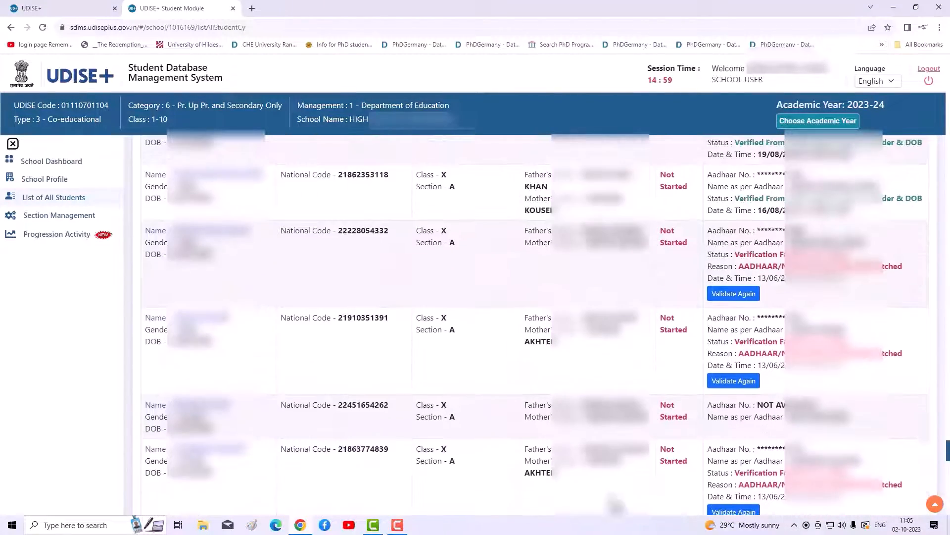
{"action": "left_click_drag", "start_coordinate": [948, 451], "coordinate": [907, 128]}
{"action": "scroll", "coordinate": [497, 269], "scroll_direction": "up", "scroll_amount": 10}
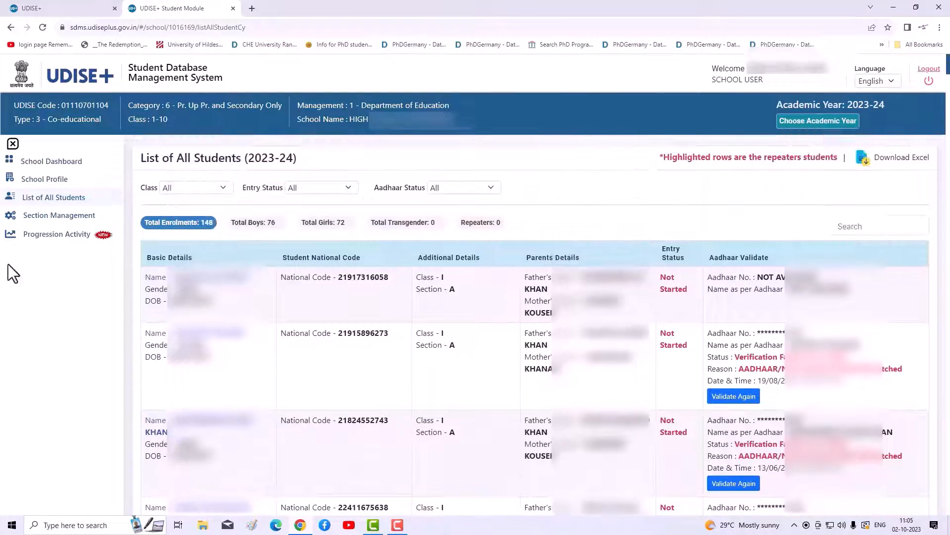
- Finalize the school's progression for academic year 2022-23, declaring the data free from errors and inconsistencies
{"action": "left_click", "coordinate": [59, 236]}
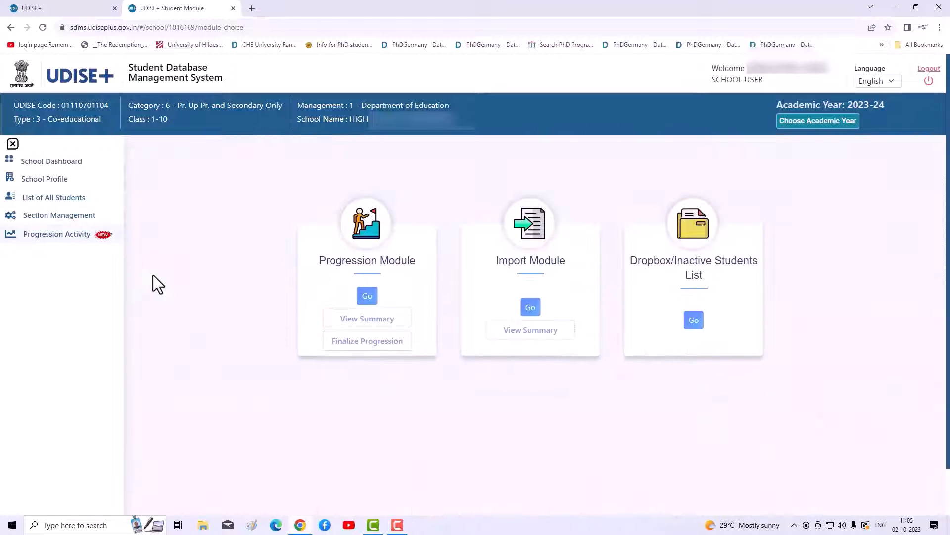
{"action": "left_click", "coordinate": [354, 346]}
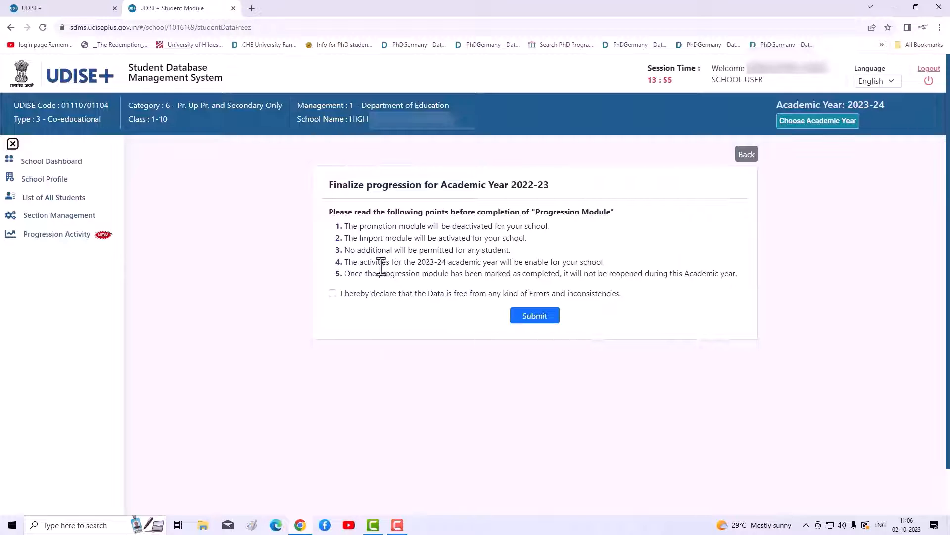
{"action": "left_click", "coordinate": [333, 294]}
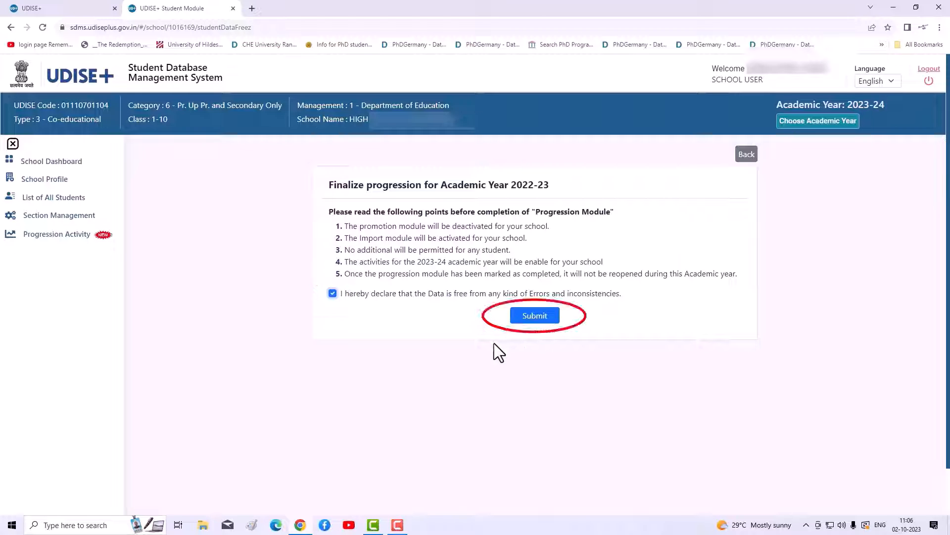
{"action": "left_click", "coordinate": [536, 319]}
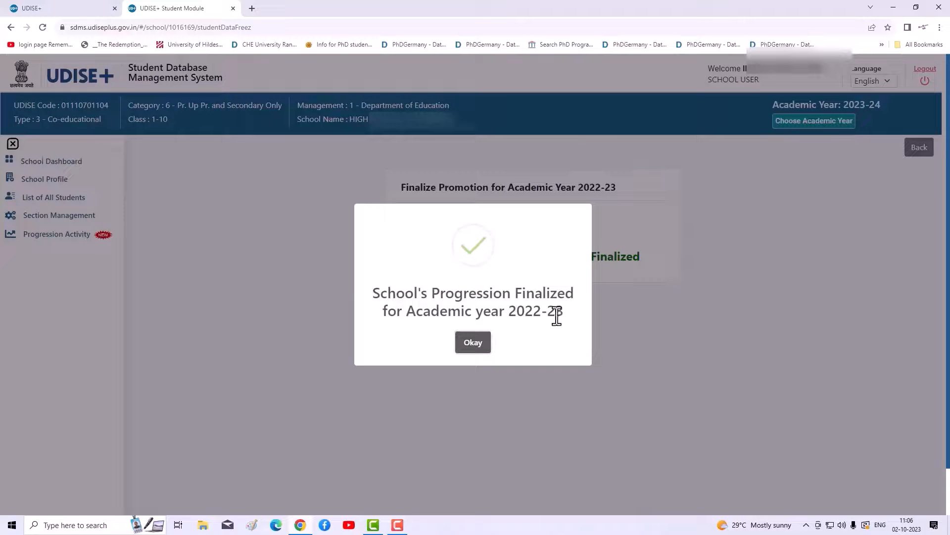
{"action": "left_click", "coordinate": [473, 346]}
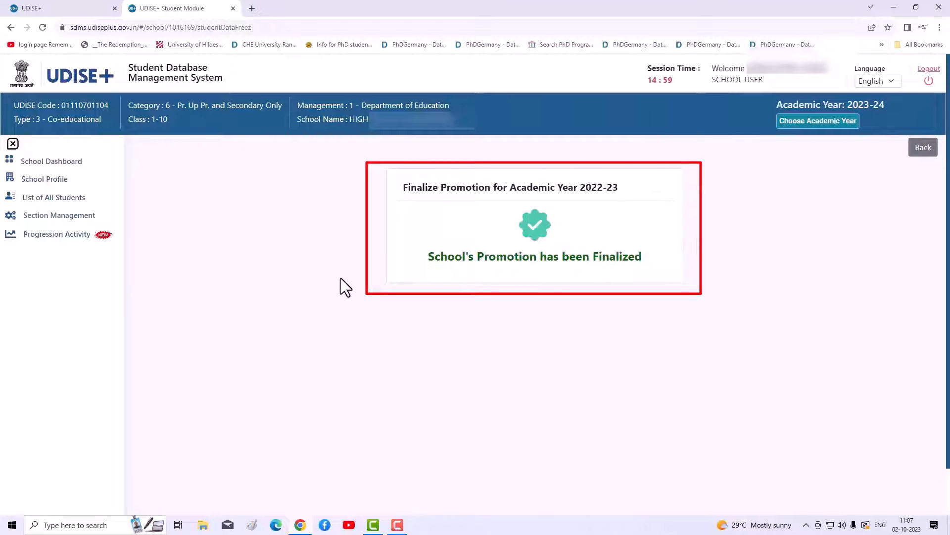
- Load the promotion list for class V, section A, and check the first student's marks and days attended
{"action": "left_click", "coordinate": [56, 236]}
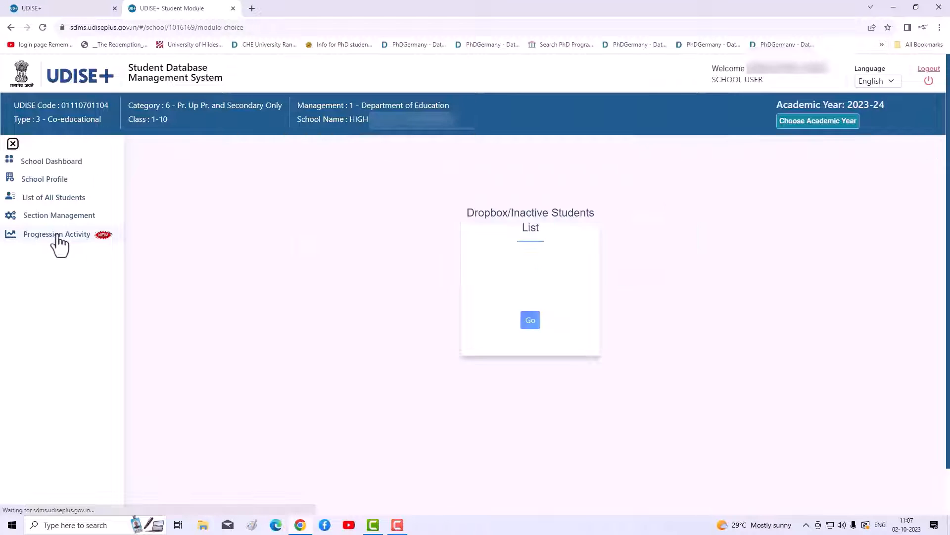
{"action": "left_click", "coordinate": [368, 297]}
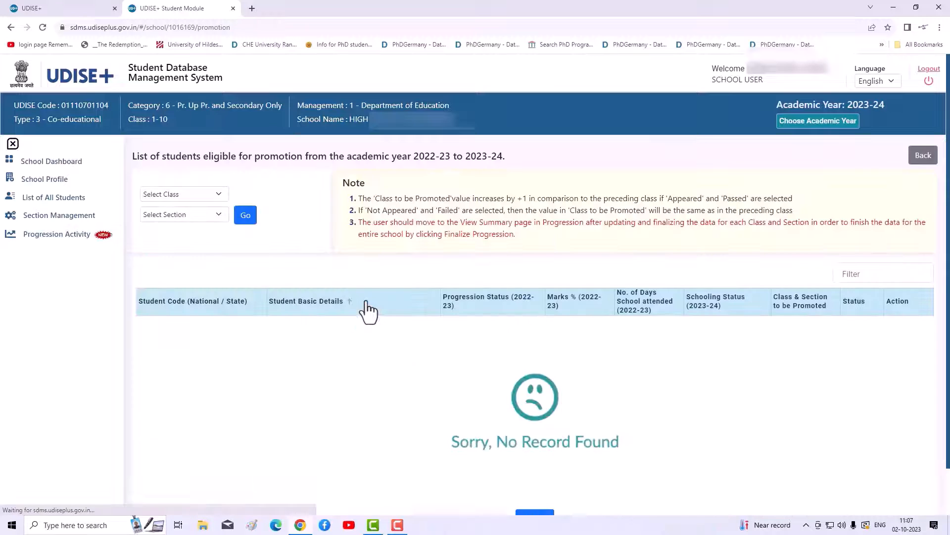
{"action": "left_click", "coordinate": [216, 198]}
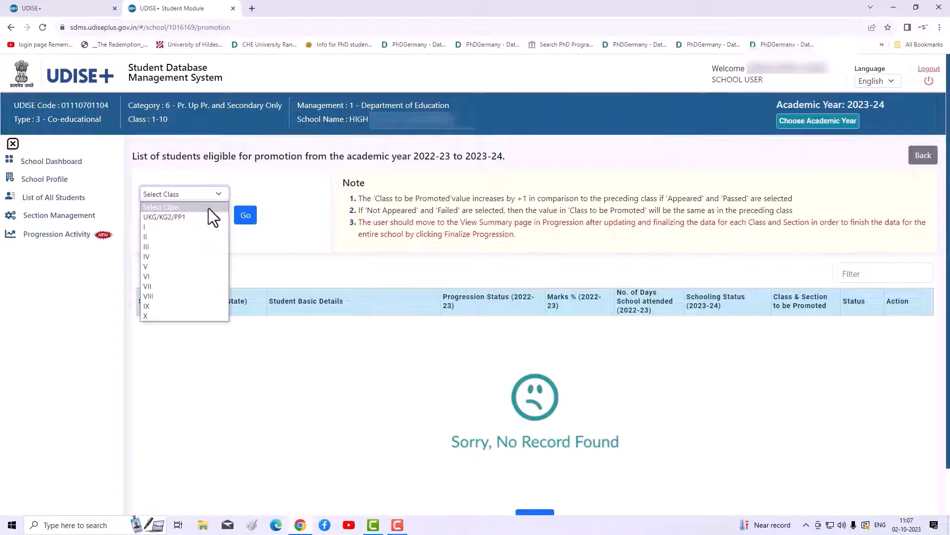
{"action": "left_click", "coordinate": [155, 259]}
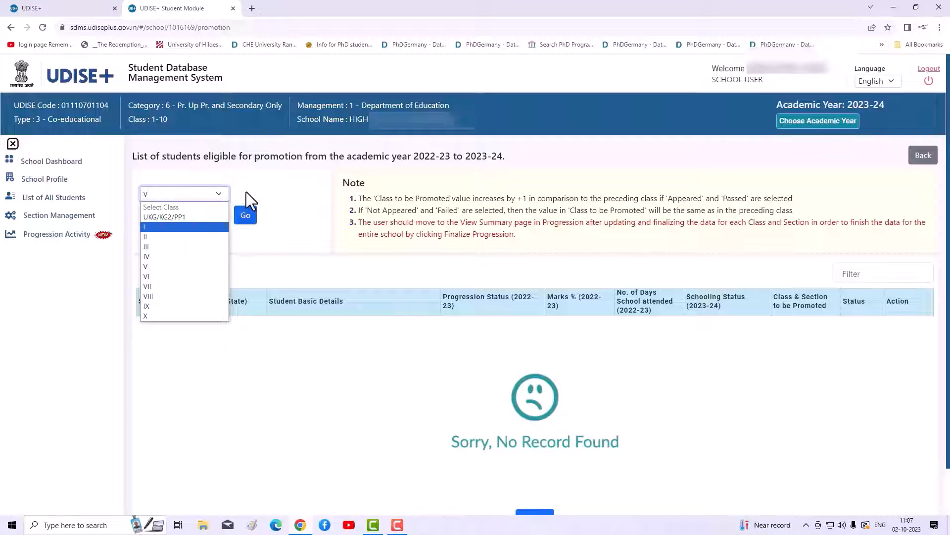
{"action": "left_click", "coordinate": [208, 220]}
{"action": "left_click", "coordinate": [190, 236]}
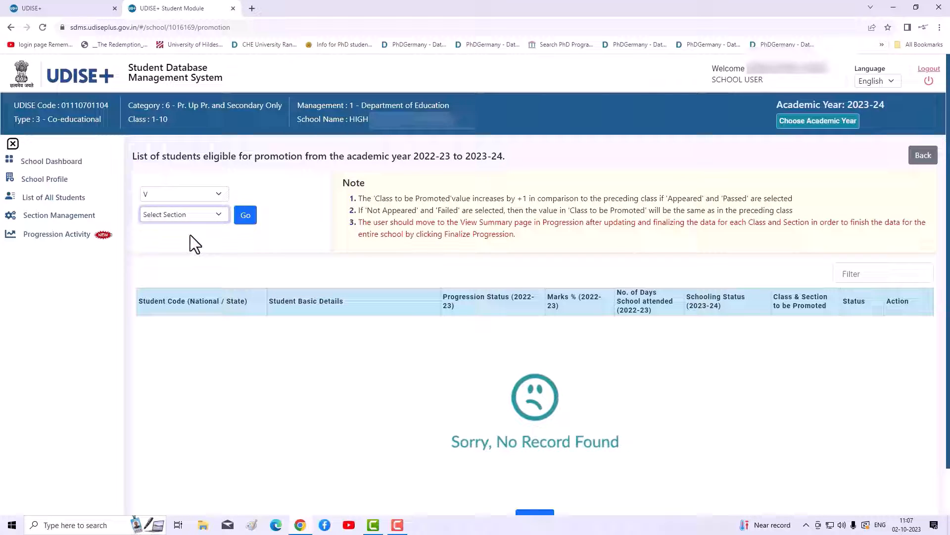
{"action": "left_click", "coordinate": [245, 214]}
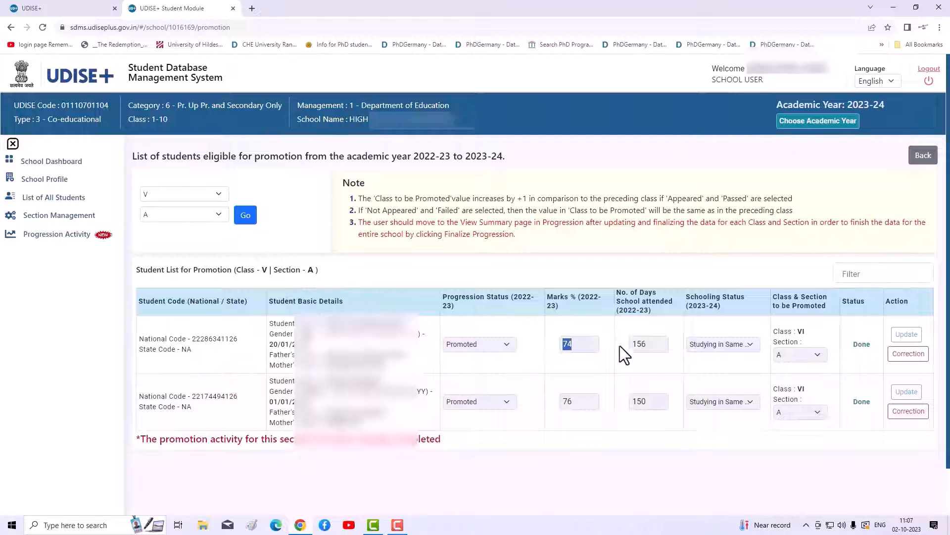
{"action": "double_click", "coordinate": [645, 352]}
- Examine the grade-wise 2023-24 enrolment and incomplete student details on the school dashboard
{"action": "left_click", "coordinate": [51, 162]}
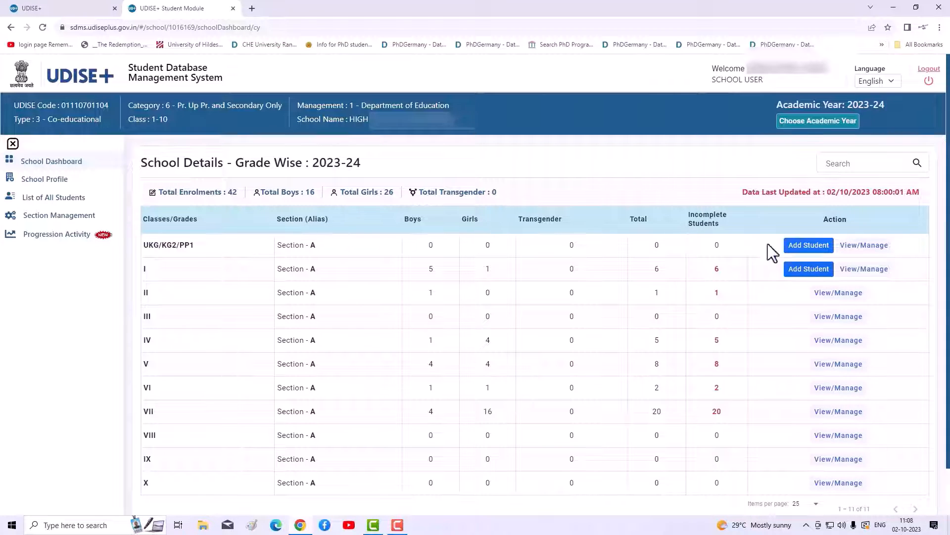
{"action": "scroll", "coordinate": [756, 393], "scroll_direction": "down", "scroll_amount": 1}
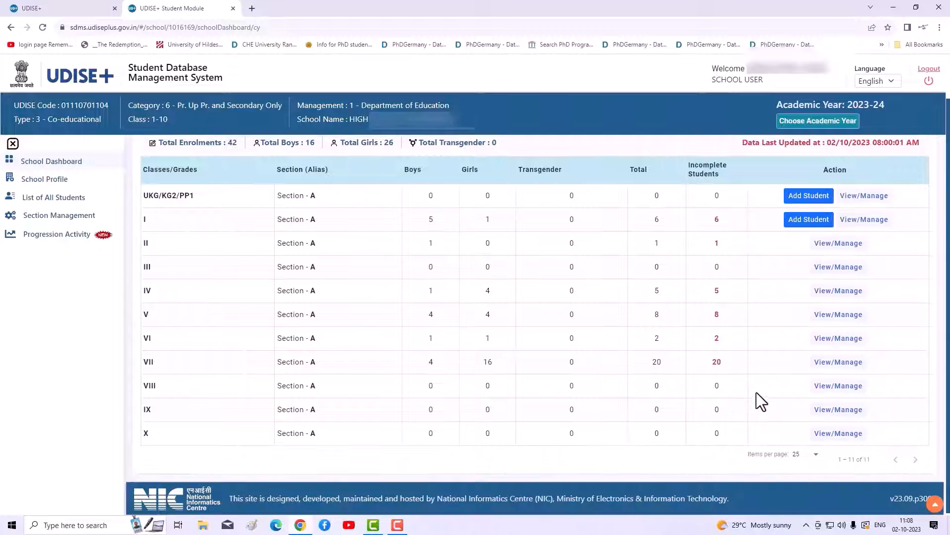
{"action": "left_click", "coordinate": [863, 197]}
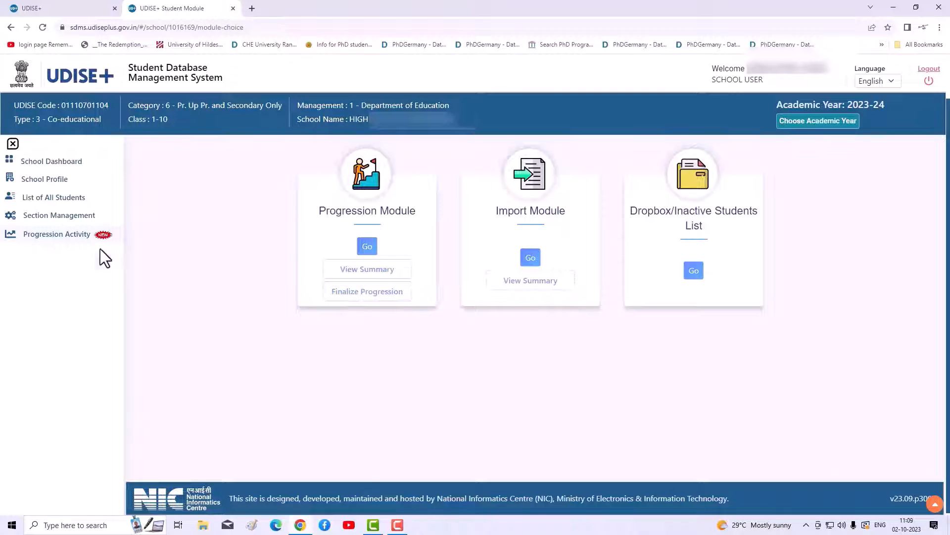
{"action": "left_click", "coordinate": [47, 163]}
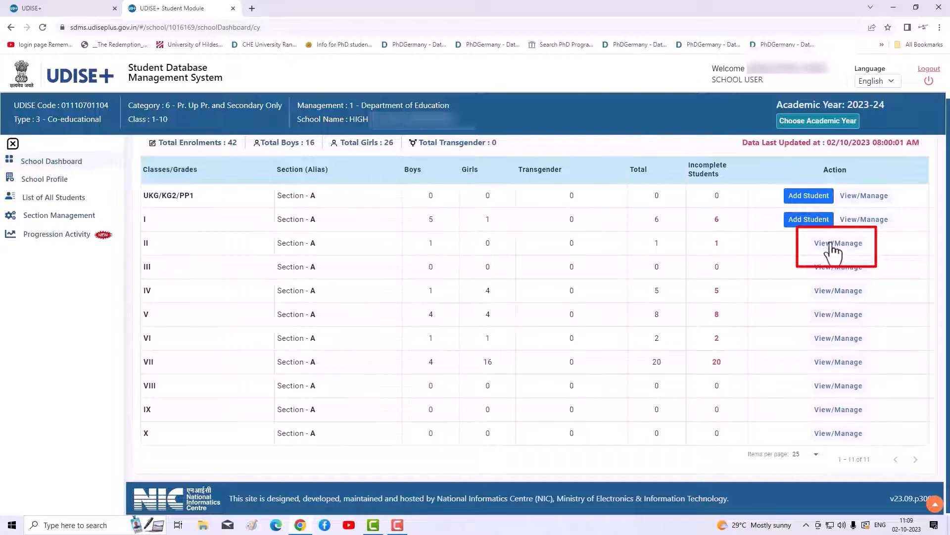
- Open the general profile of the class II, section A student, review the contact and additional details, and save the profile
{"action": "left_click", "coordinate": [833, 245]}
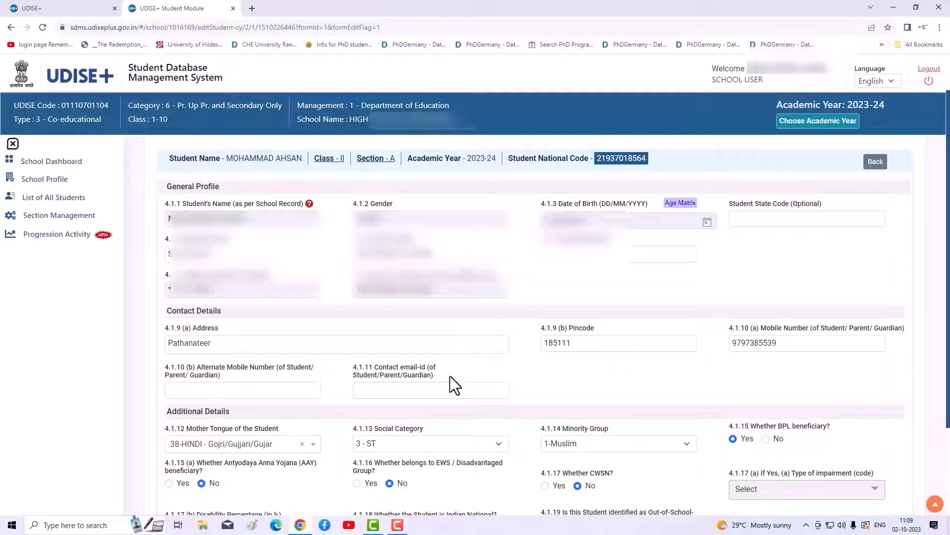
{"action": "scroll", "coordinate": [450, 376], "scroll_direction": "down", "scroll_amount": 2}
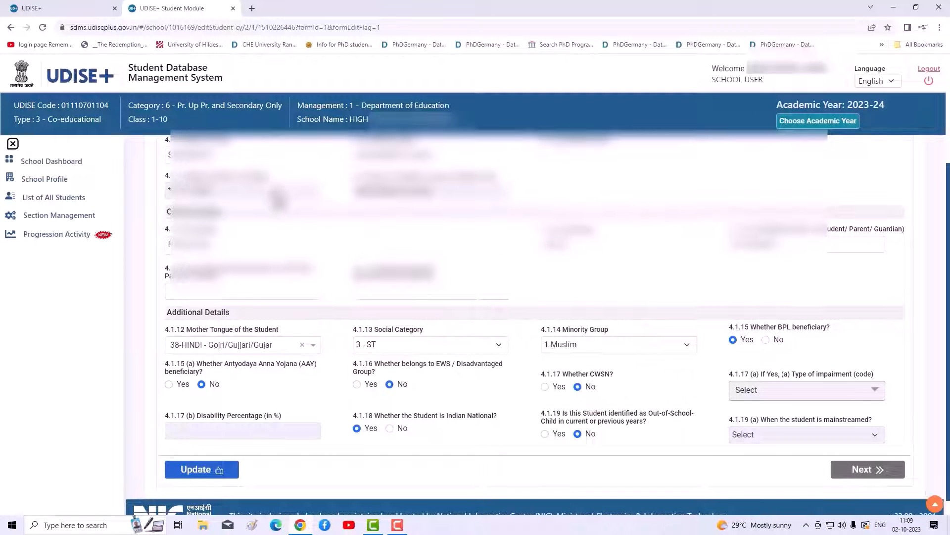
{"action": "double_click", "coordinate": [273, 191]}
{"action": "left_click", "coordinate": [335, 242]}
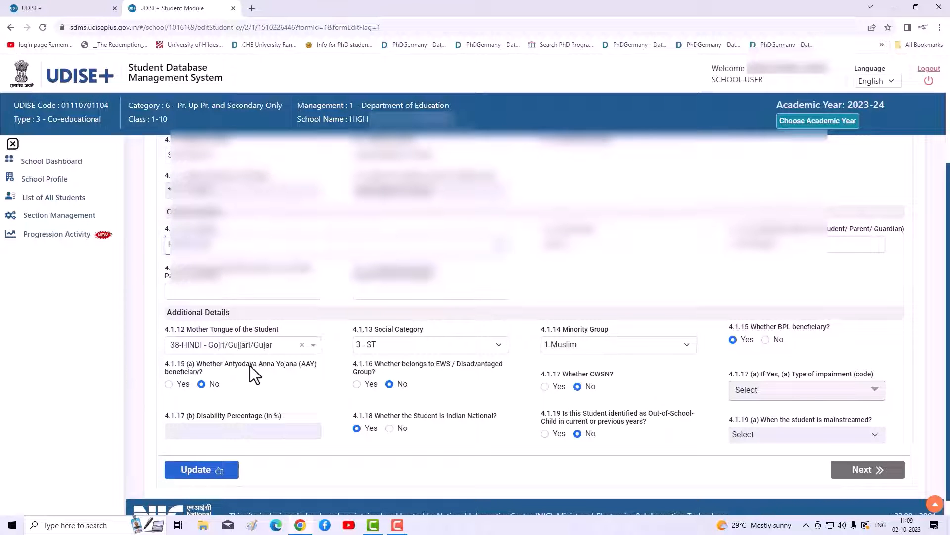
{"action": "scroll", "coordinate": [252, 364], "scroll_direction": "down", "scroll_amount": 1}
{"action": "scroll", "coordinate": [254, 371], "scroll_direction": "up", "scroll_amount": 3}
{"action": "scroll", "coordinate": [258, 375], "scroll_direction": "up", "scroll_amount": 1}
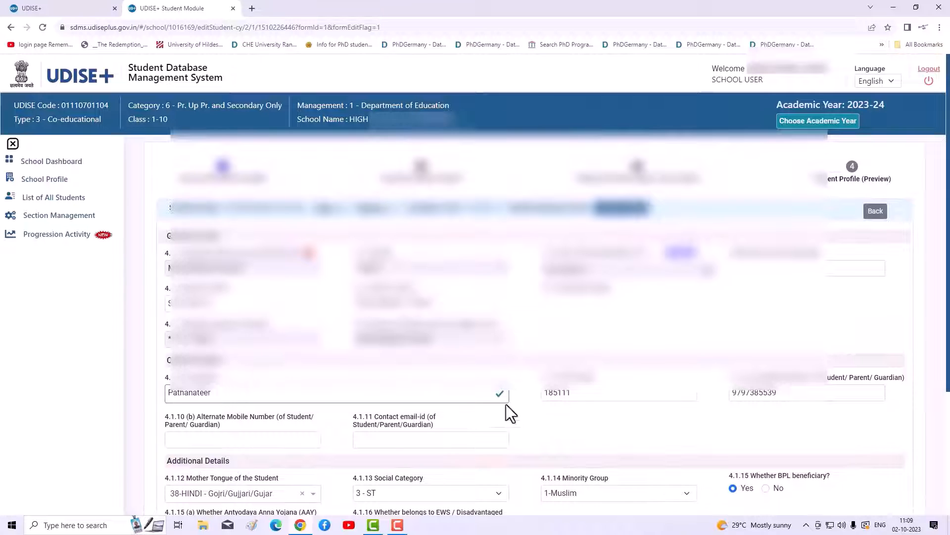
{"action": "scroll", "coordinate": [357, 405], "scroll_direction": "down", "scroll_amount": 3}
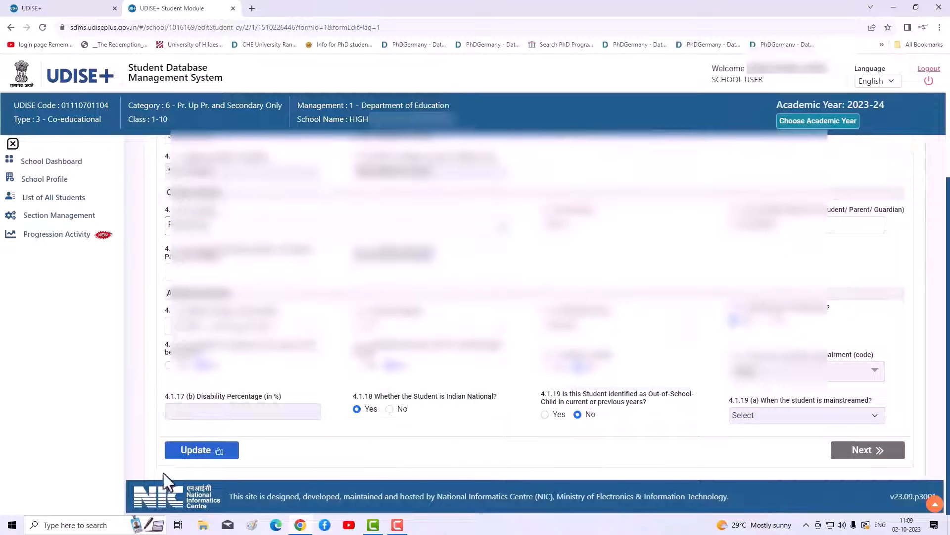
{"action": "left_click", "coordinate": [200, 452]}
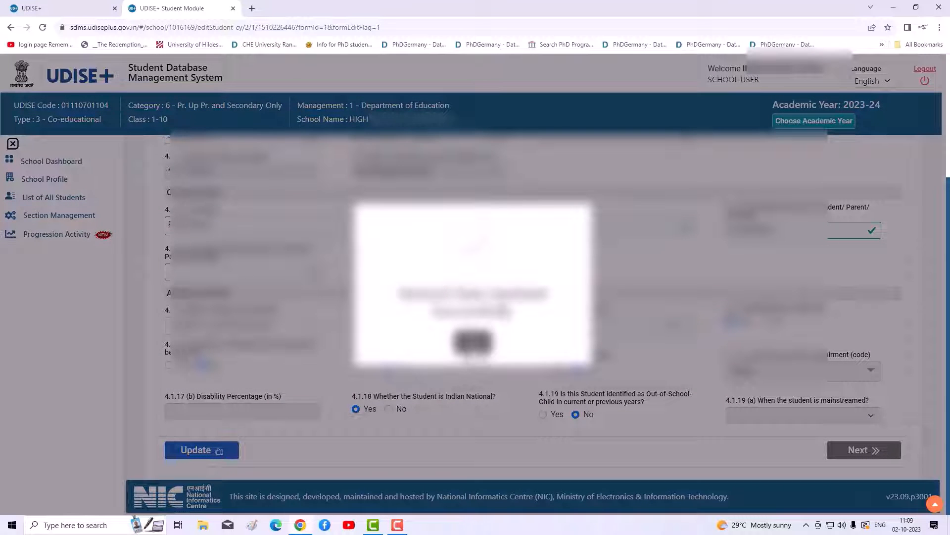
{"action": "left_click", "coordinate": [473, 341]}
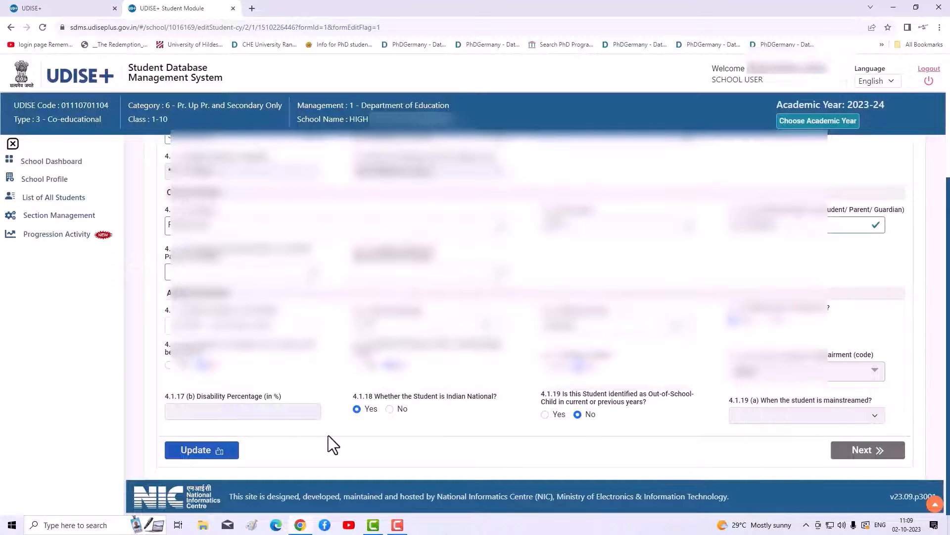
- Recheck the student's general, contact and additional details and update the general profile
{"action": "scroll", "coordinate": [340, 447], "scroll_direction": "up", "scroll_amount": 3}
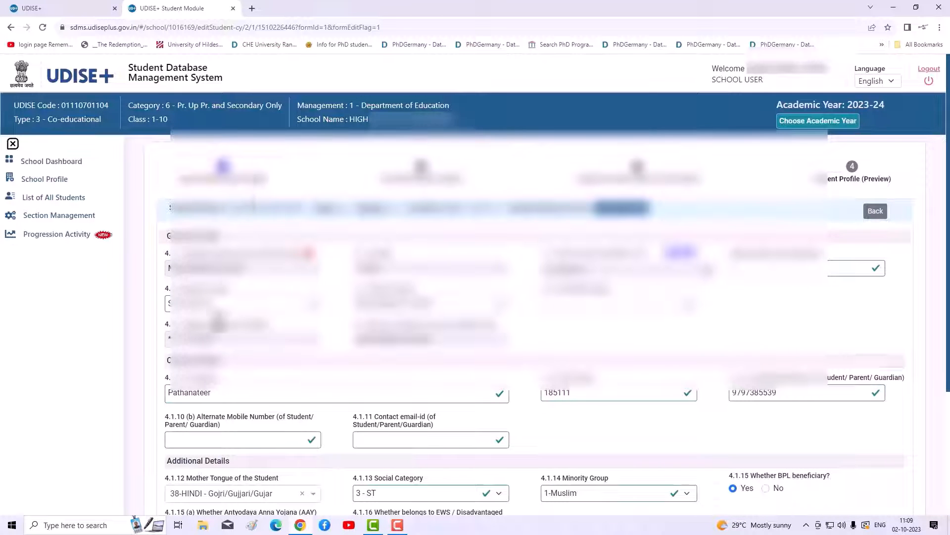
{"action": "scroll", "coordinate": [376, 405], "scroll_direction": "down", "scroll_amount": 2}
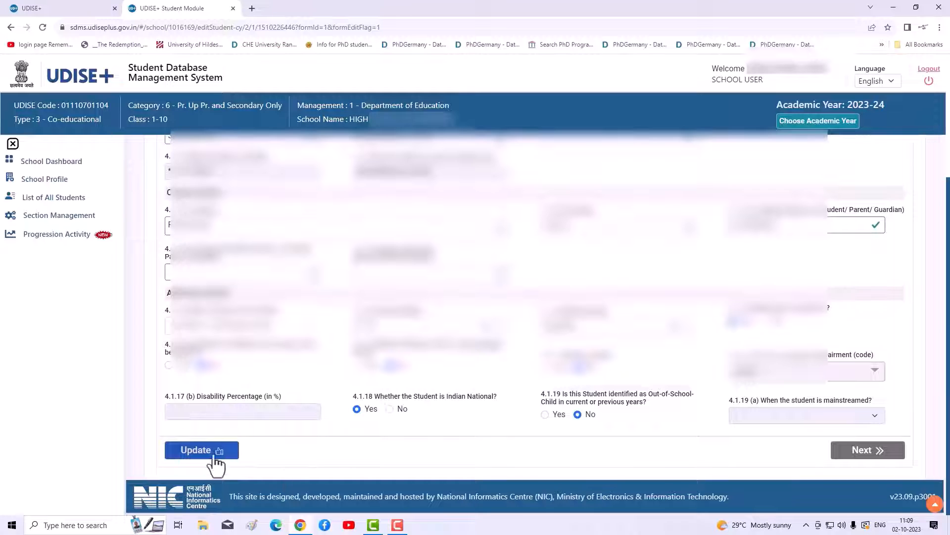
{"action": "left_click", "coordinate": [188, 451]}
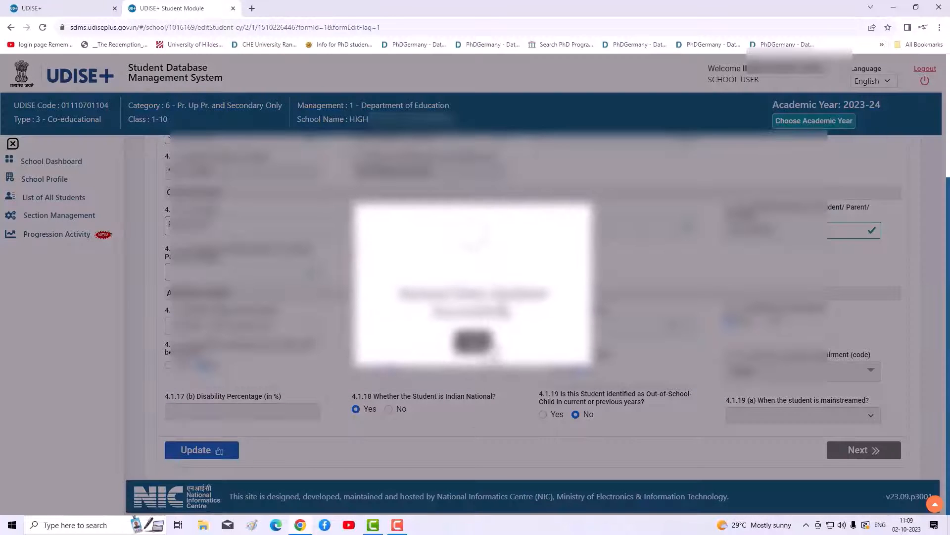
{"action": "left_click", "coordinate": [488, 344]}
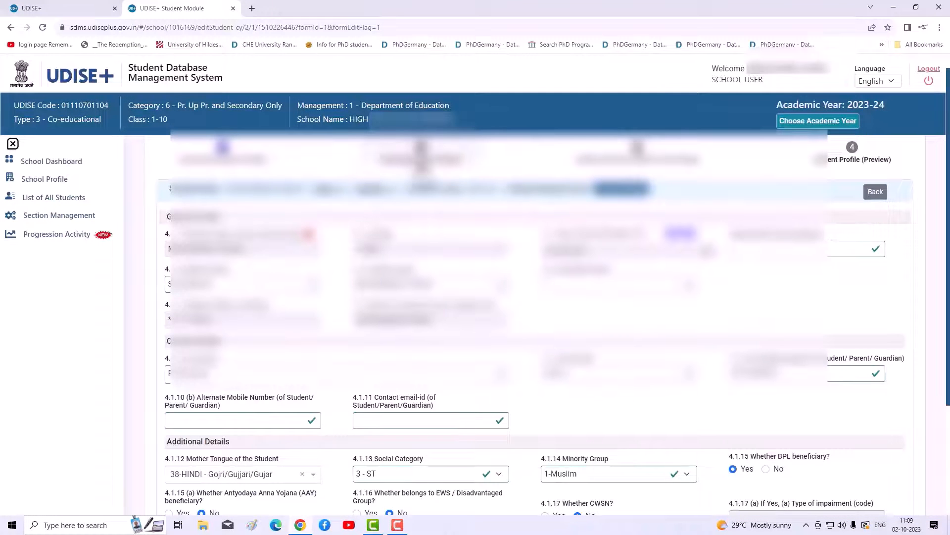
- Set the admission date to 01/04/2023 and the medium of instruction to 19-English, save the enrolment details and proceed to the facility details
{"action": "left_click", "coordinate": [421, 166]}
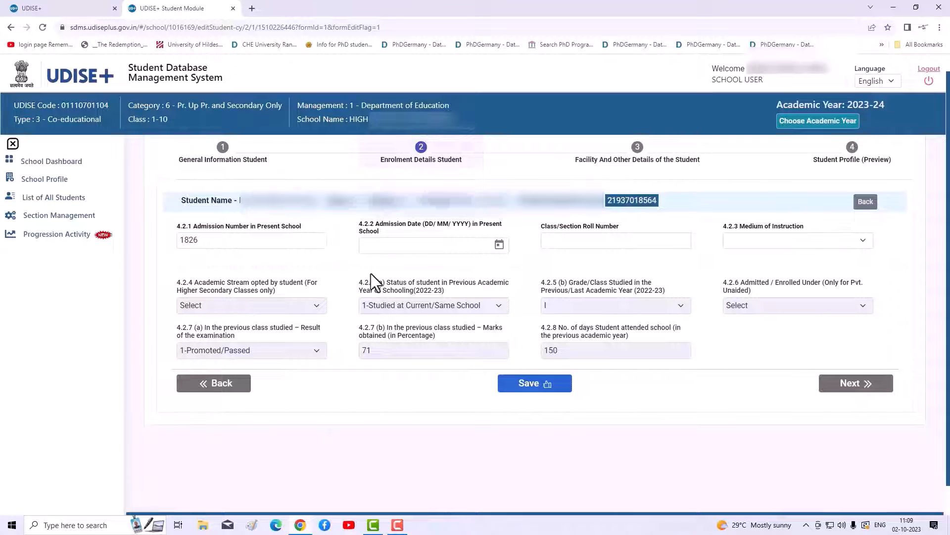
{"action": "left_click", "coordinate": [547, 385]}
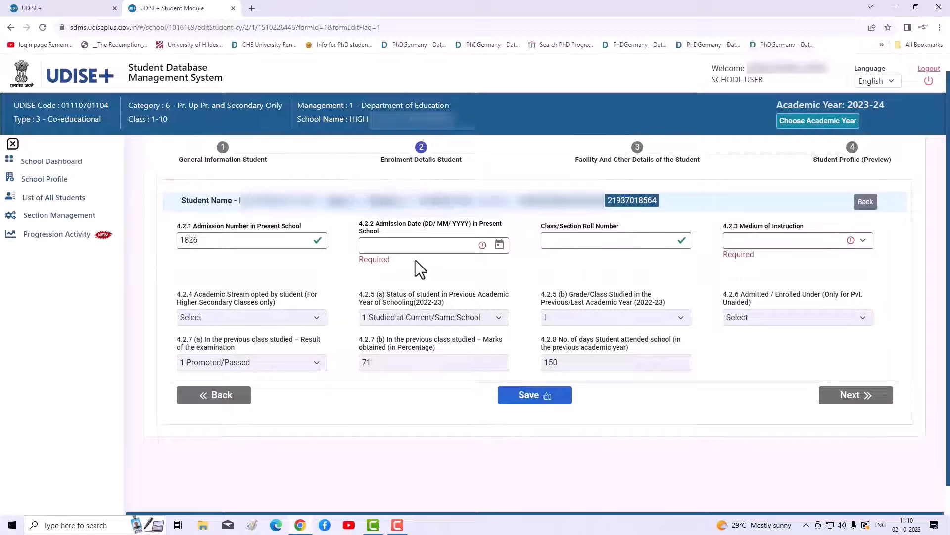
{"action": "left_click", "coordinate": [423, 246]}
{"action": "type", "text": "01"}
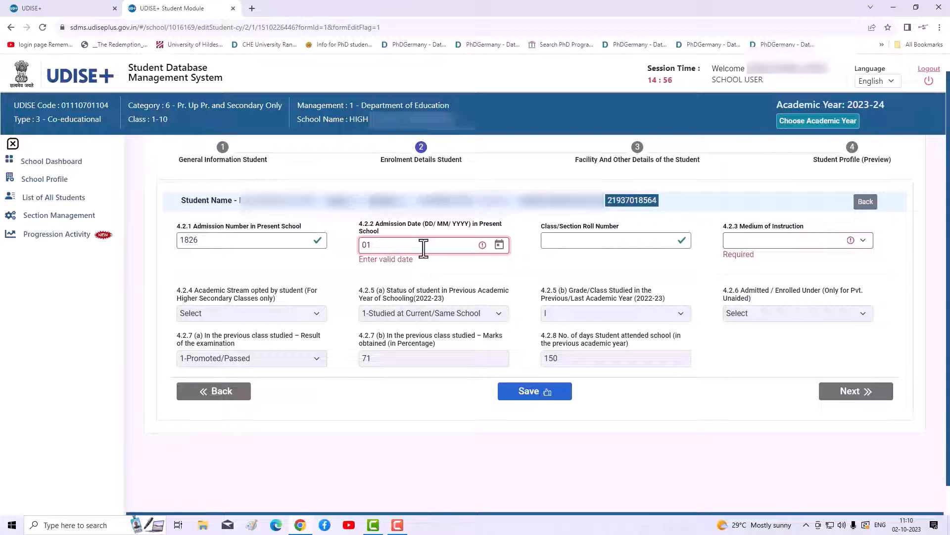
{"action": "type", "text": "/04/2023"}
{"action": "left_click", "coordinate": [753, 244]}
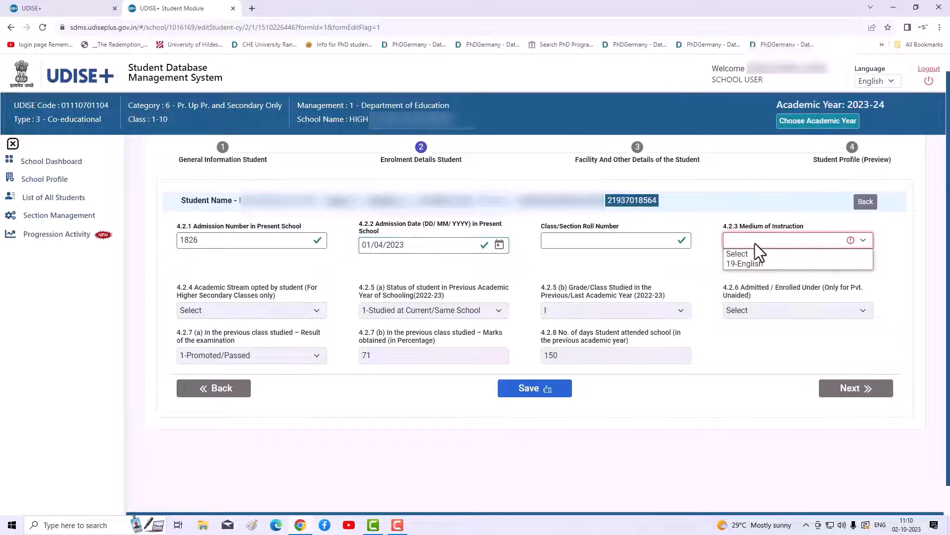
{"action": "left_click", "coordinate": [787, 264]}
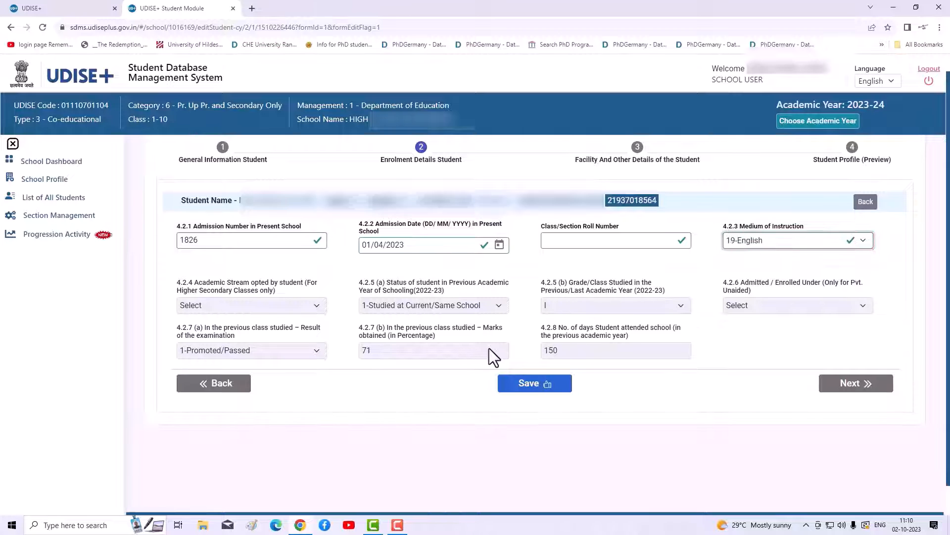
{"action": "left_click", "coordinate": [615, 240]}
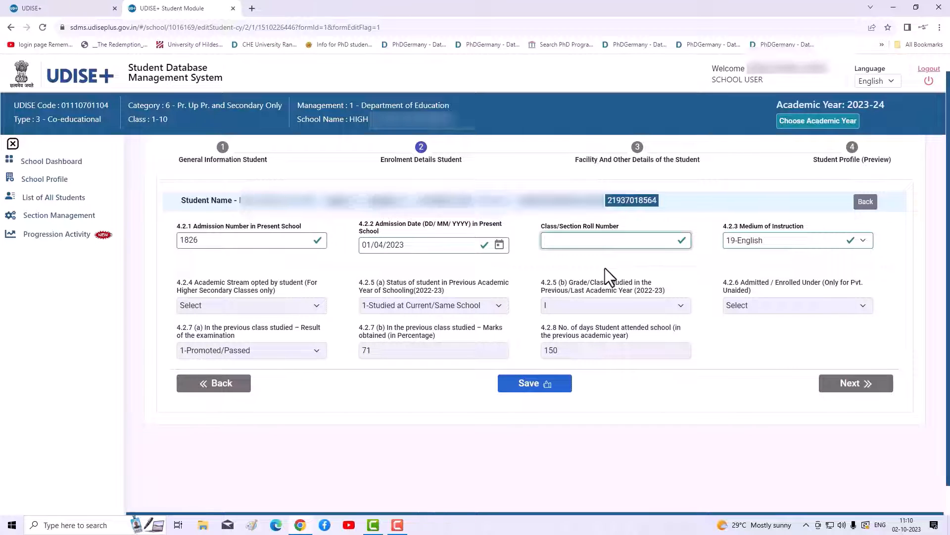
{"action": "left_click", "coordinate": [541, 387]}
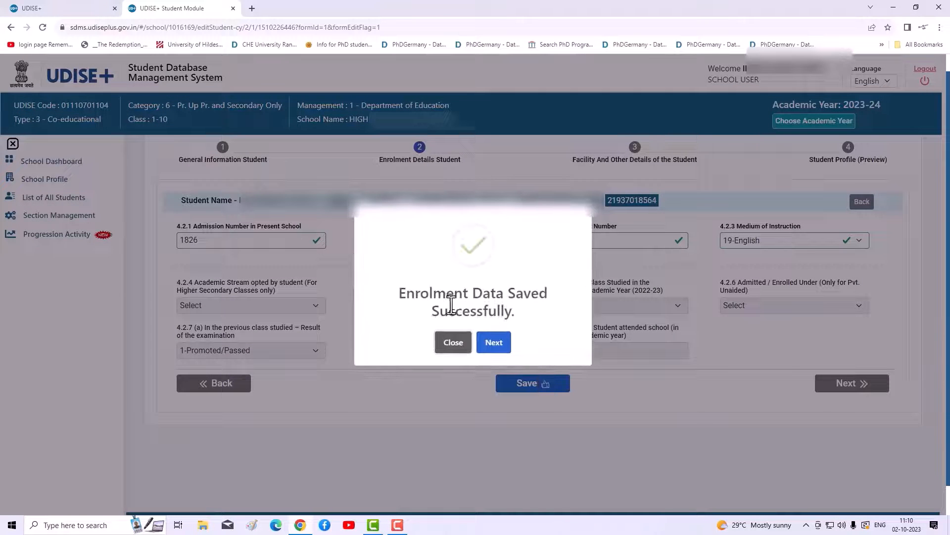
{"action": "left_click", "coordinate": [494, 342]}
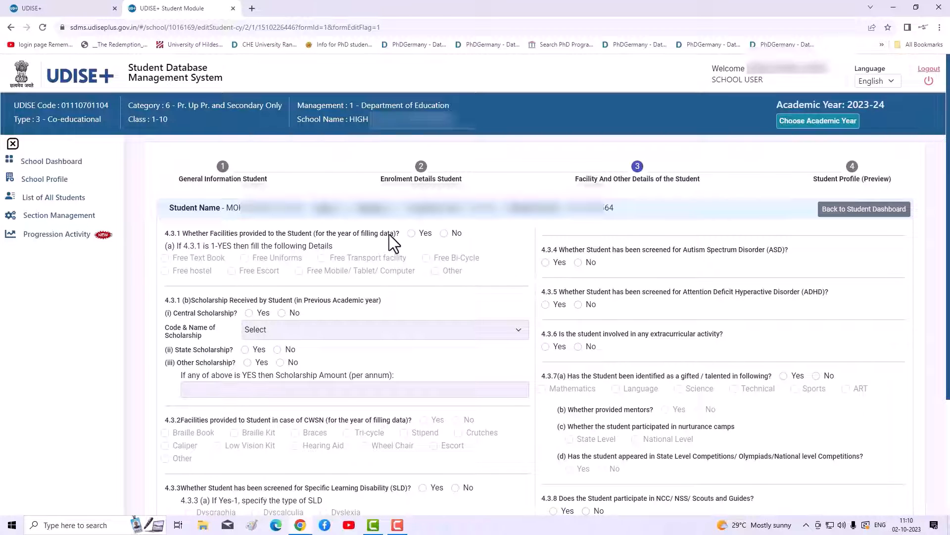
- Record Free Text Book as the facility provided to the student and answer No for central, state and other scholarships
{"action": "left_click", "coordinate": [411, 233]}
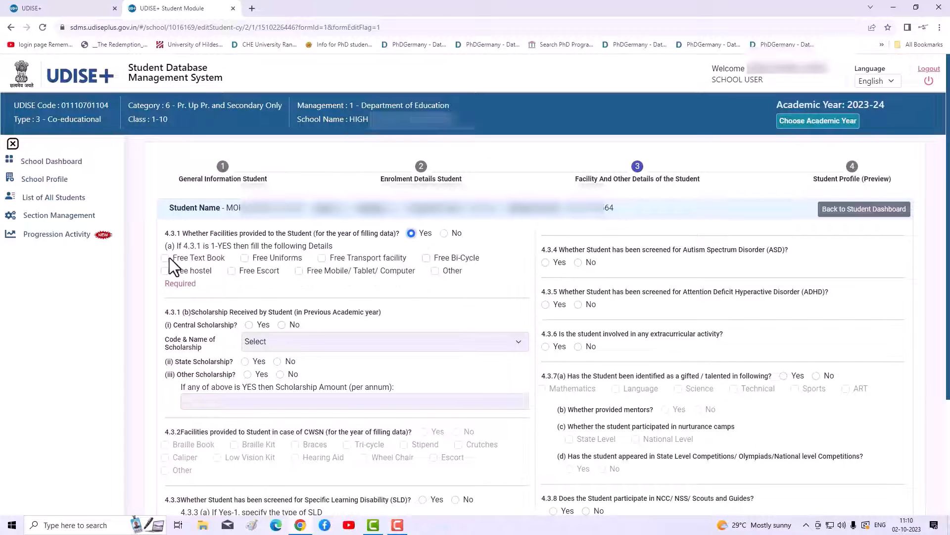
{"action": "left_click", "coordinate": [165, 258]}
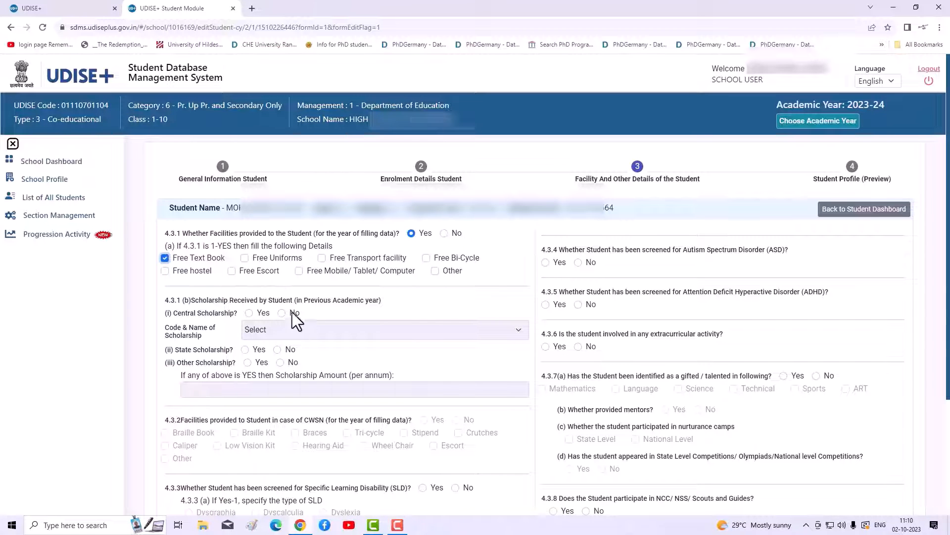
{"action": "left_click", "coordinate": [248, 313]}
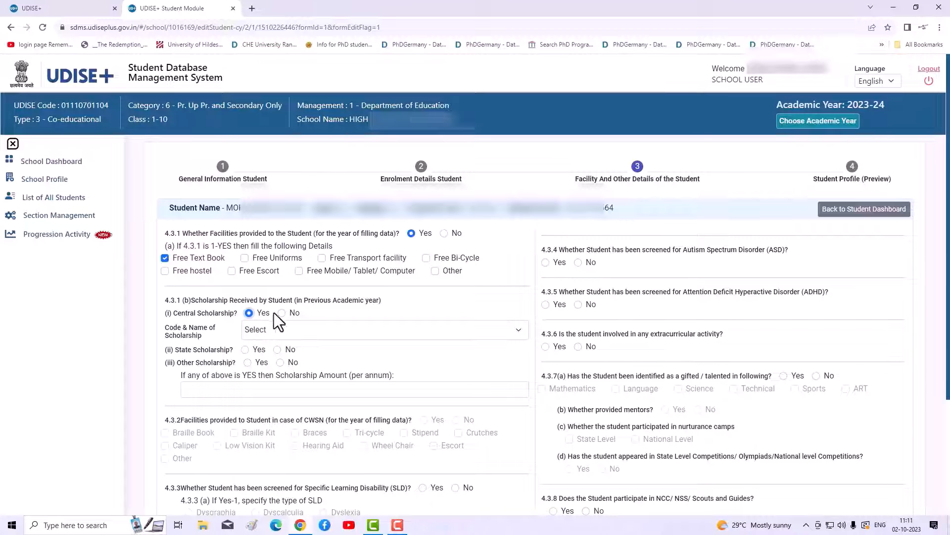
{"action": "left_click", "coordinate": [278, 334]}
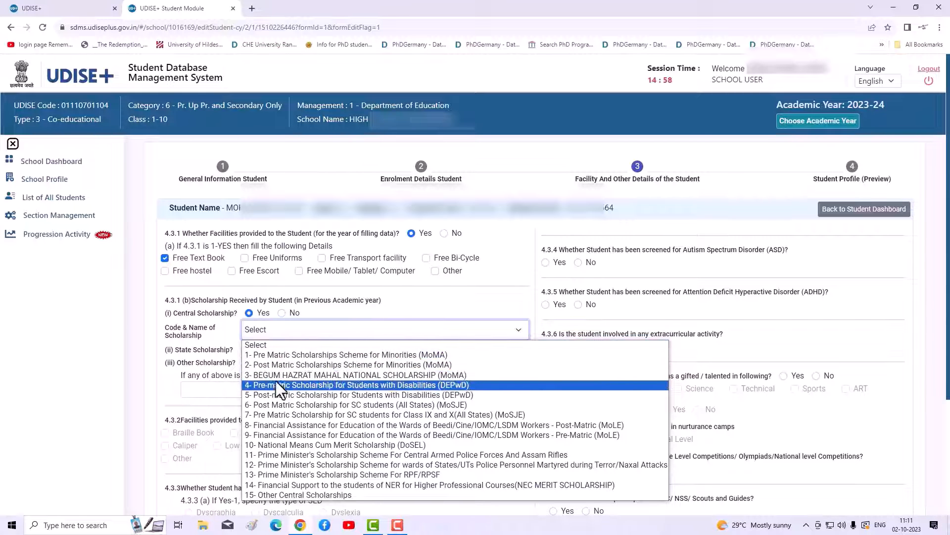
{"action": "left_click", "coordinate": [283, 314]}
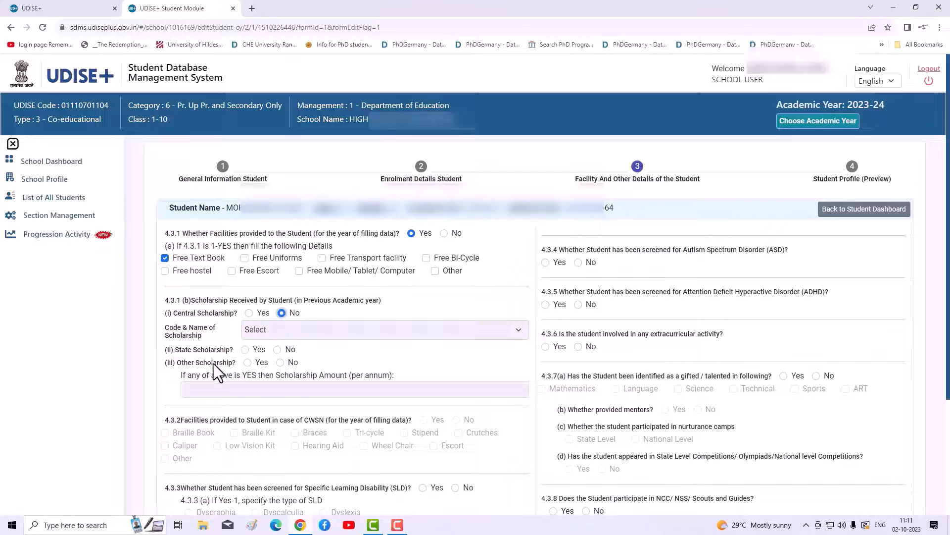
{"action": "left_click", "coordinate": [247, 351]}
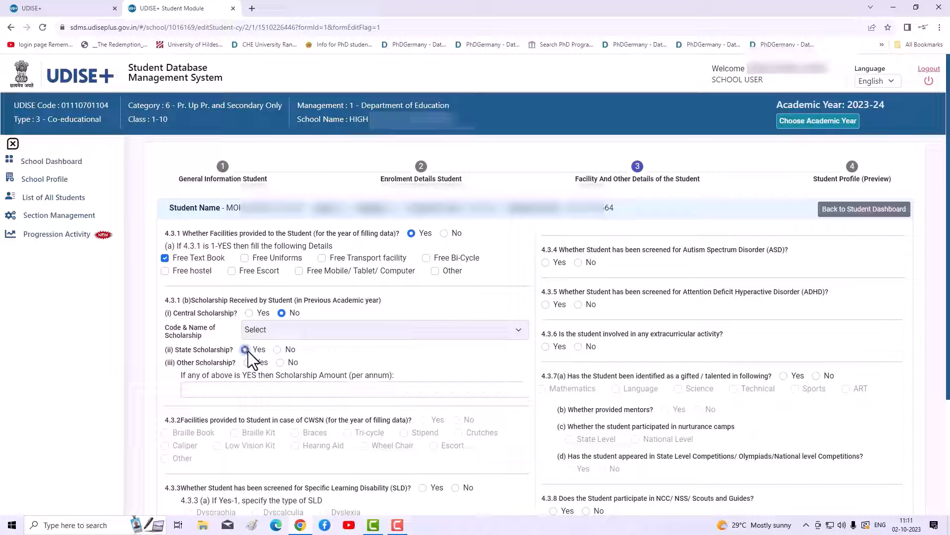
{"action": "left_click", "coordinate": [283, 389]}
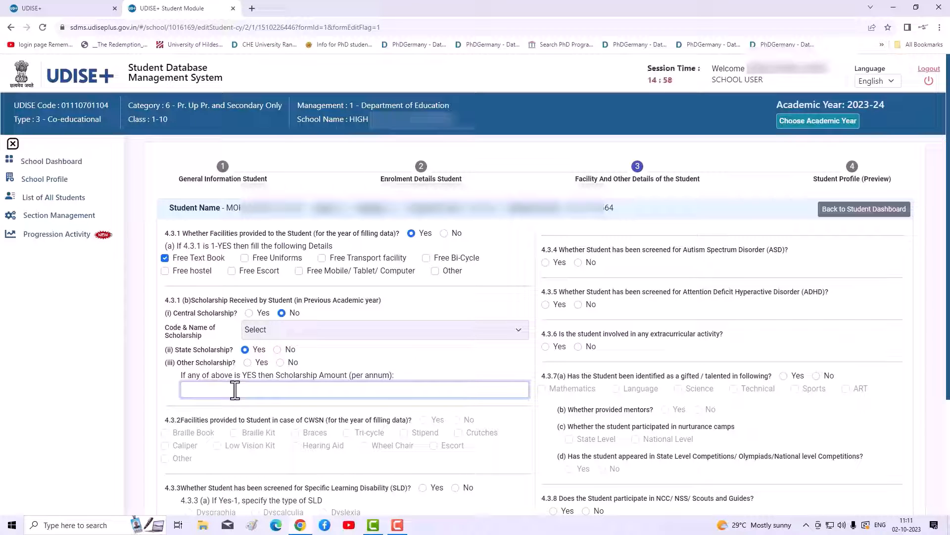
{"action": "left_click", "coordinate": [277, 349]}
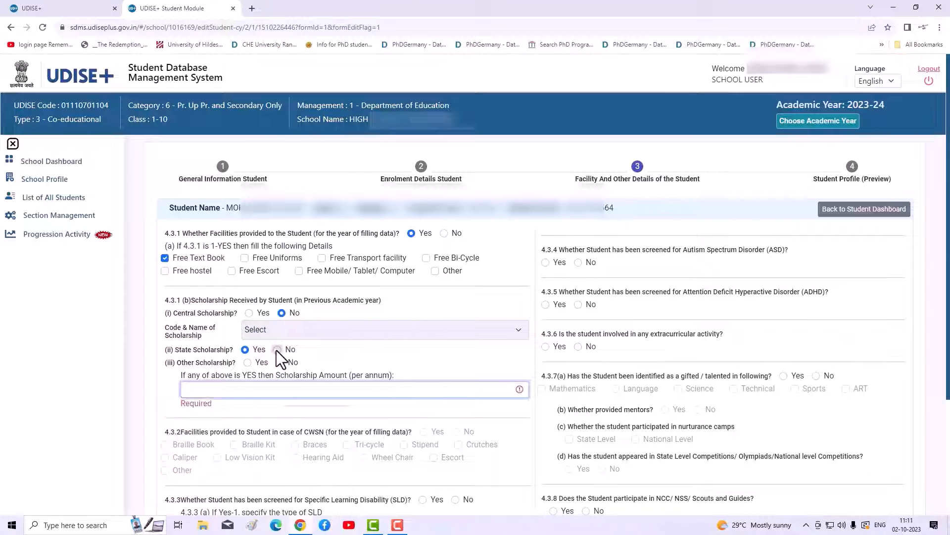
{"action": "left_click", "coordinate": [280, 362]}
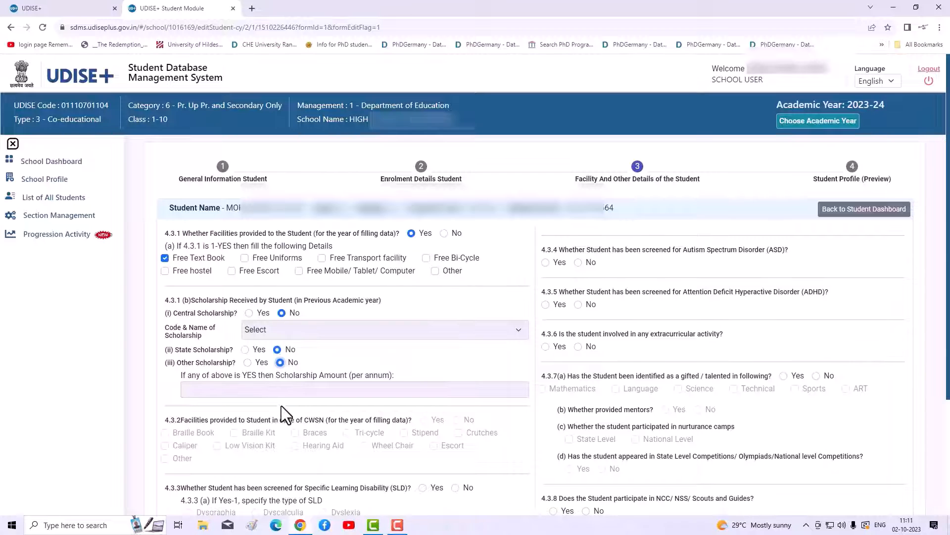
- Answer No to the SLD, ASD, ADHD, extracurricular, gifted, NCC/NSS and digital-device questions, save the facility data and proceed to the preview
{"action": "scroll", "coordinate": [281, 407], "scroll_direction": "down", "scroll_amount": 3}
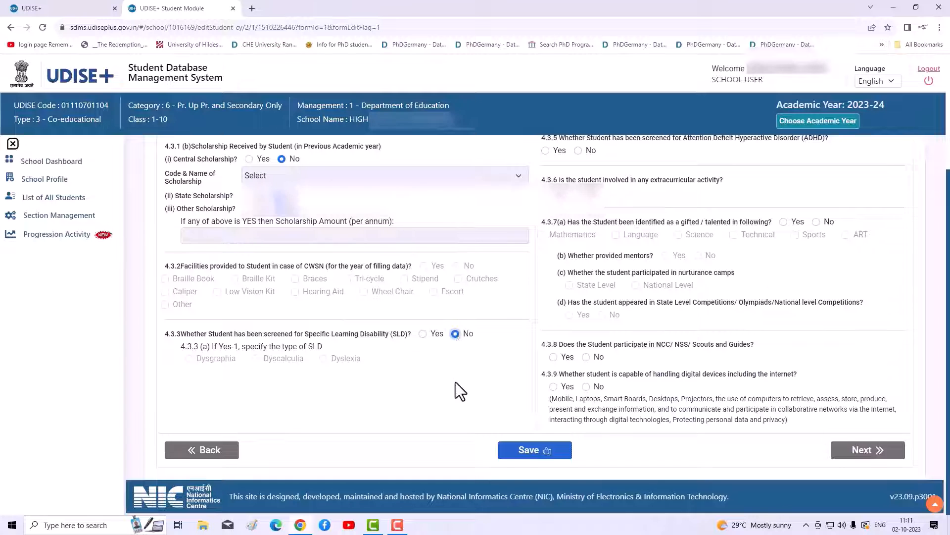
{"action": "scroll", "coordinate": [456, 391], "scroll_direction": "up", "scroll_amount": 3}
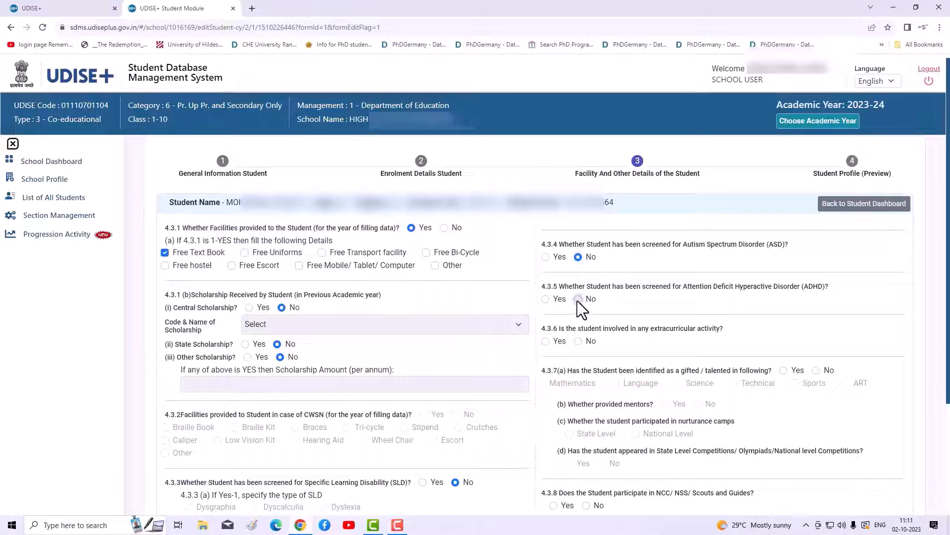
{"action": "left_click", "coordinate": [579, 341]}
{"action": "left_click", "coordinate": [816, 370]}
{"action": "scroll", "coordinate": [759, 465], "scroll_direction": "down", "scroll_amount": 3}
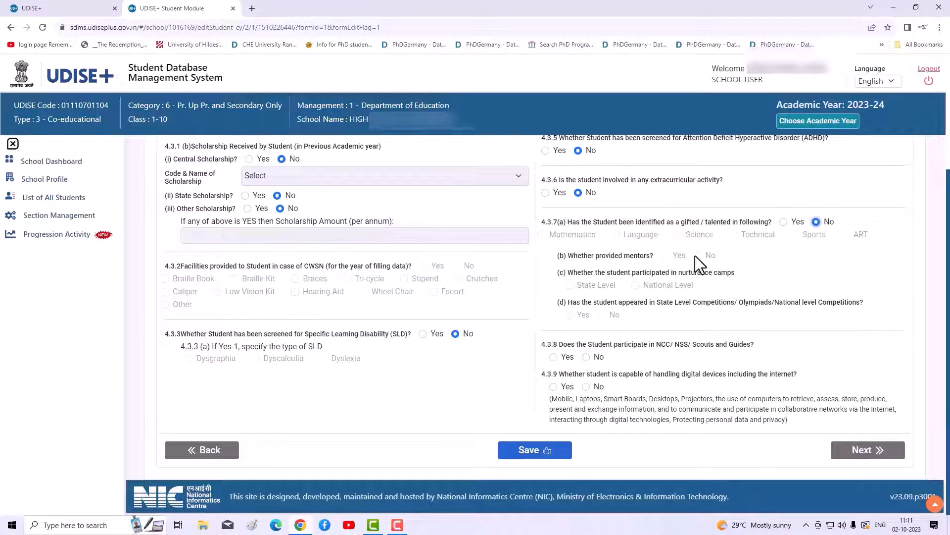
{"action": "left_click", "coordinate": [586, 357]}
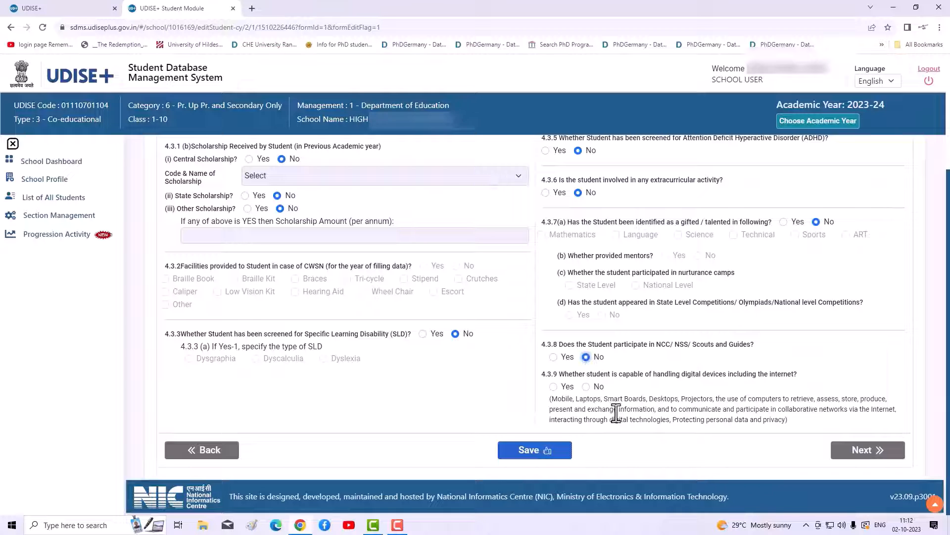
{"action": "left_click", "coordinate": [589, 387]}
{"action": "left_click", "coordinate": [541, 451]}
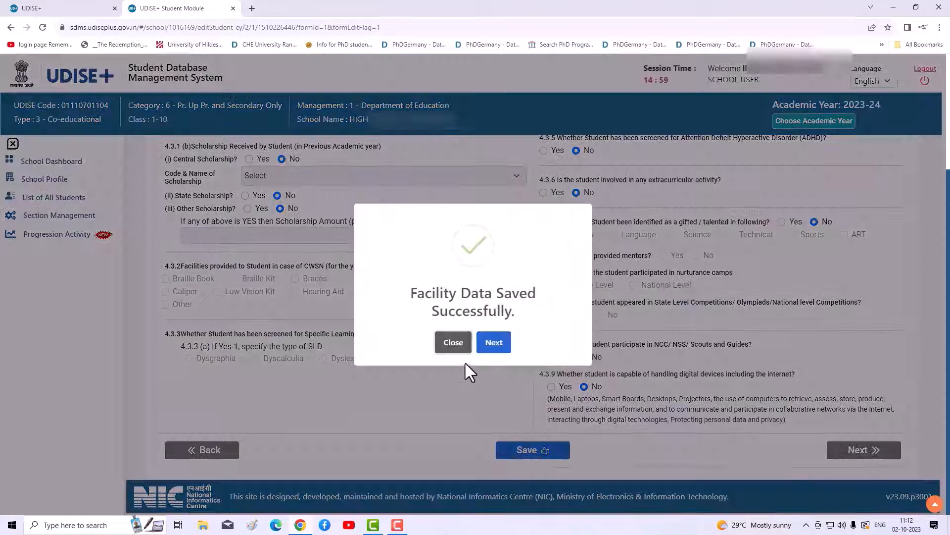
{"action": "left_click", "coordinate": [487, 350]}
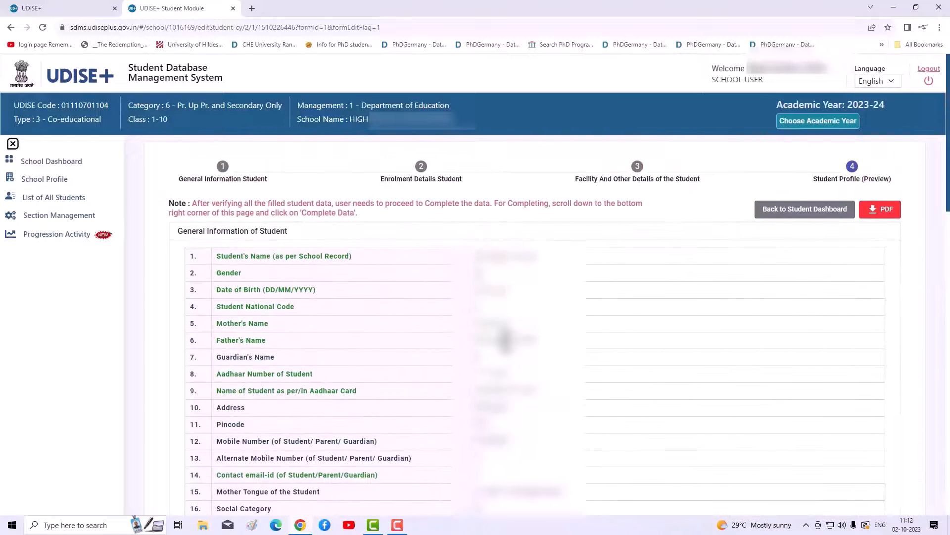
- Review the general, enrolment and facility details in the student's profile preview
{"action": "scroll", "coordinate": [307, 453], "scroll_direction": "down", "scroll_amount": 1}
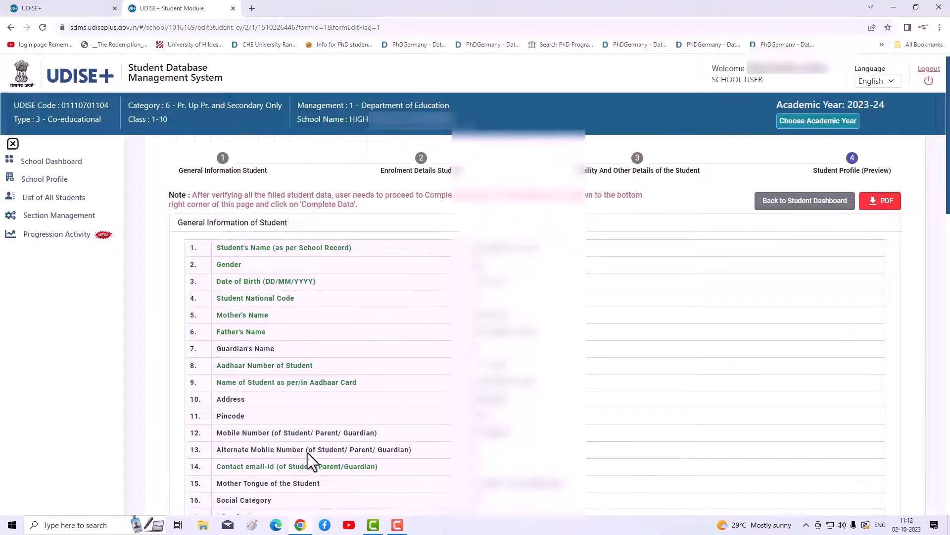
{"action": "scroll", "coordinate": [308, 452], "scroll_direction": "down", "scroll_amount": 20}
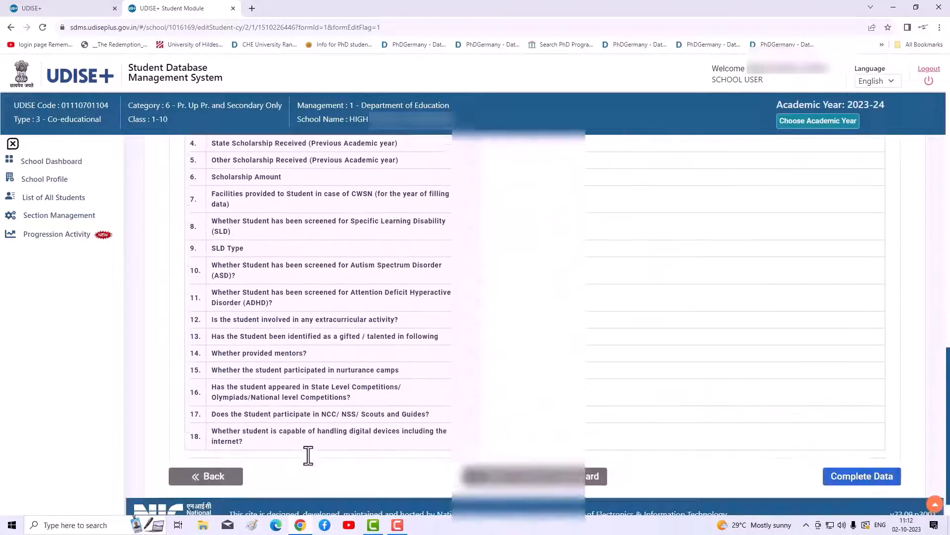
{"action": "scroll", "coordinate": [269, 398], "scroll_direction": "up", "scroll_amount": 8}
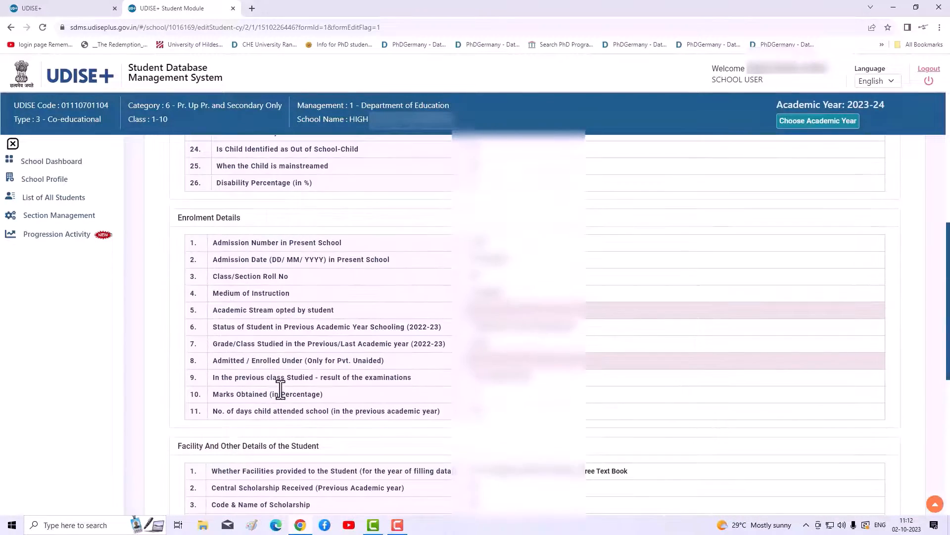
{"action": "scroll", "coordinate": [279, 389], "scroll_direction": "up", "scroll_amount": 10}
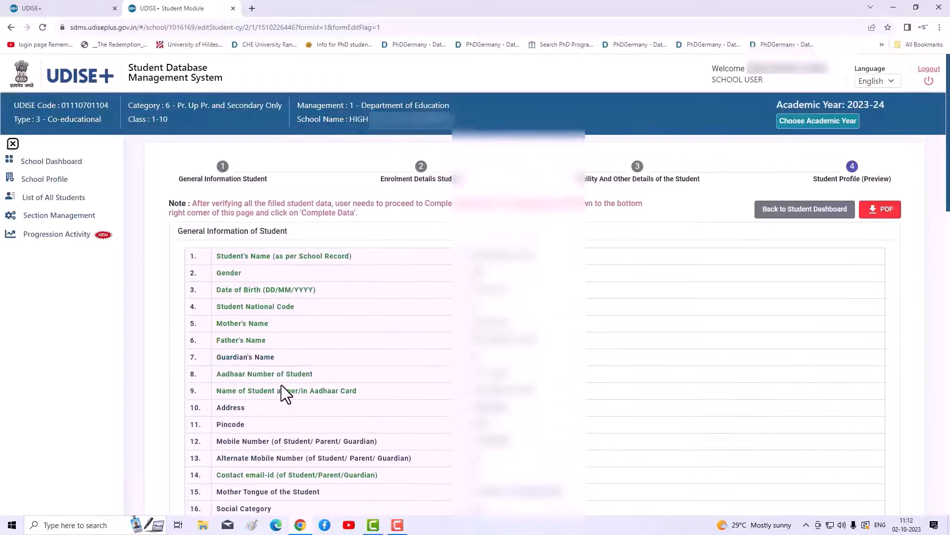
{"action": "scroll", "coordinate": [282, 382], "scroll_direction": "down", "scroll_amount": 12}
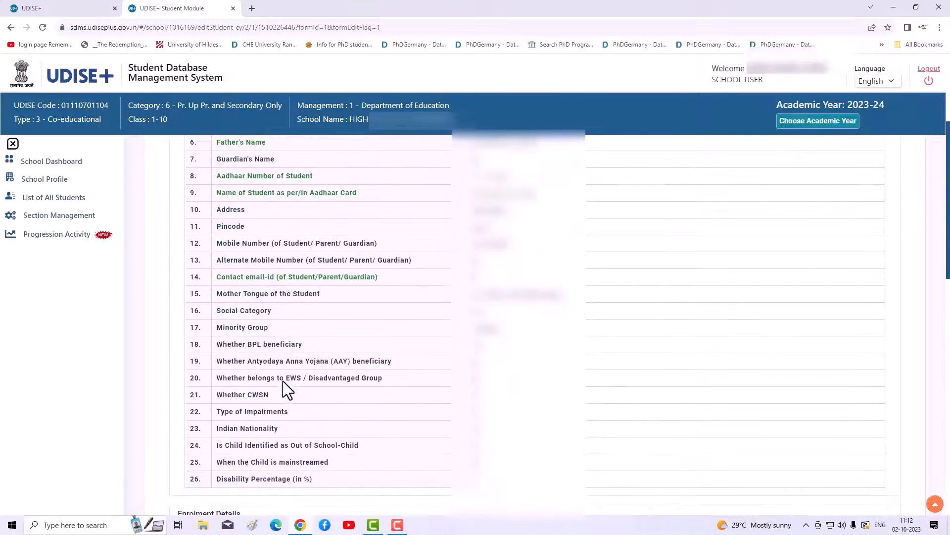
{"action": "scroll", "coordinate": [291, 380], "scroll_direction": "up", "scroll_amount": 12}
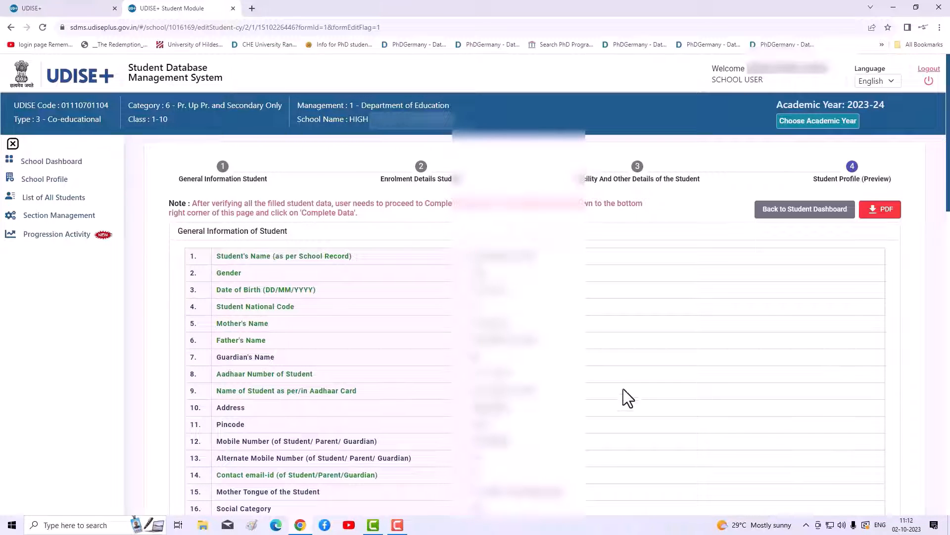
{"action": "scroll", "coordinate": [619, 386], "scroll_direction": "down", "scroll_amount": 15}
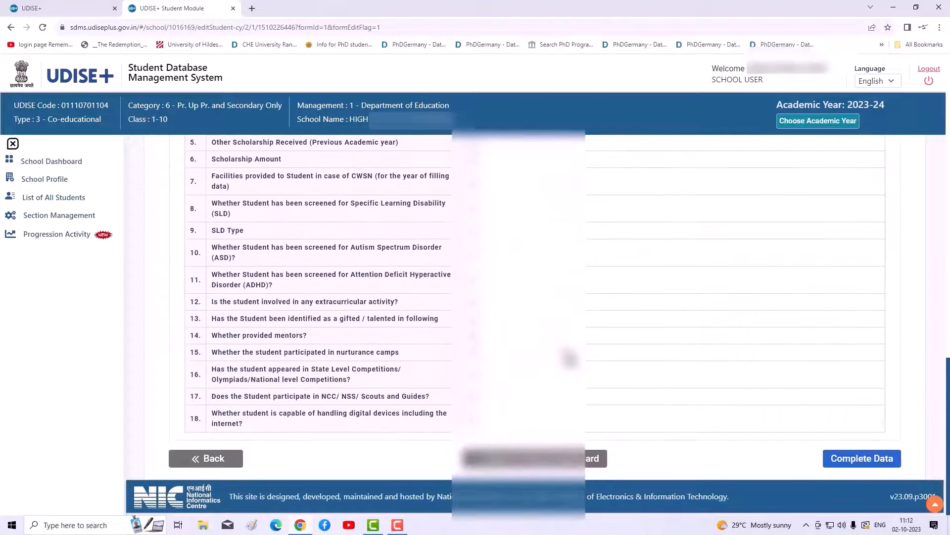
- Complete the student's data and open the class II, section A student list to check the entry status
{"action": "left_click", "coordinate": [862, 460]}
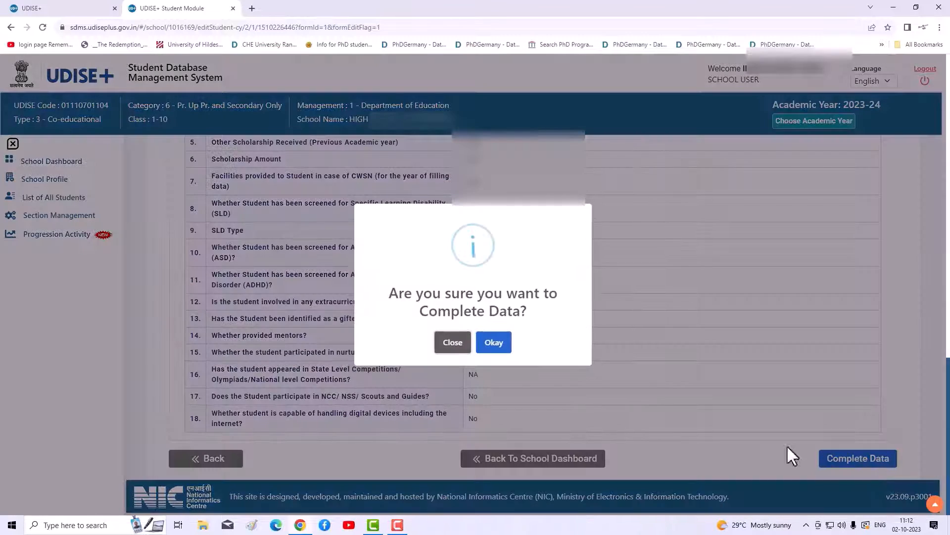
{"action": "left_click", "coordinate": [490, 347]}
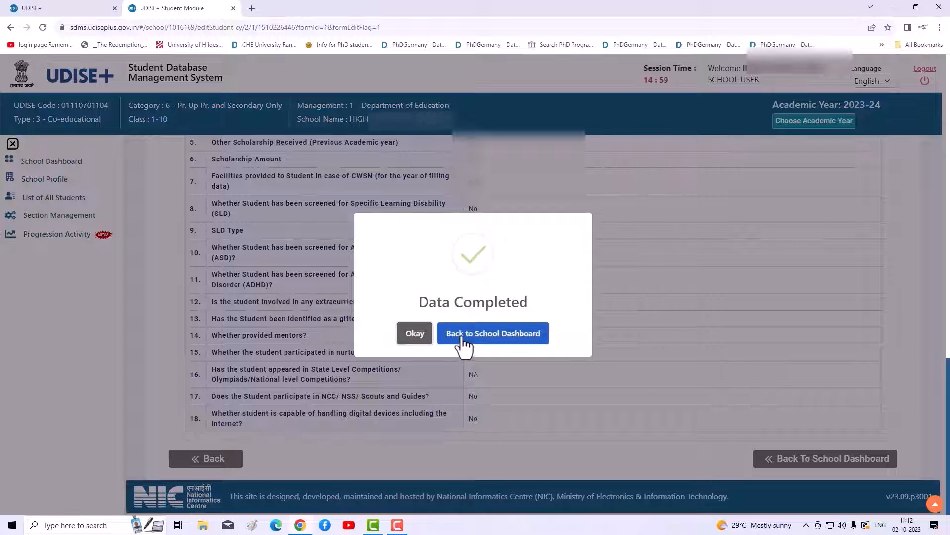
{"action": "left_click", "coordinate": [465, 340]}
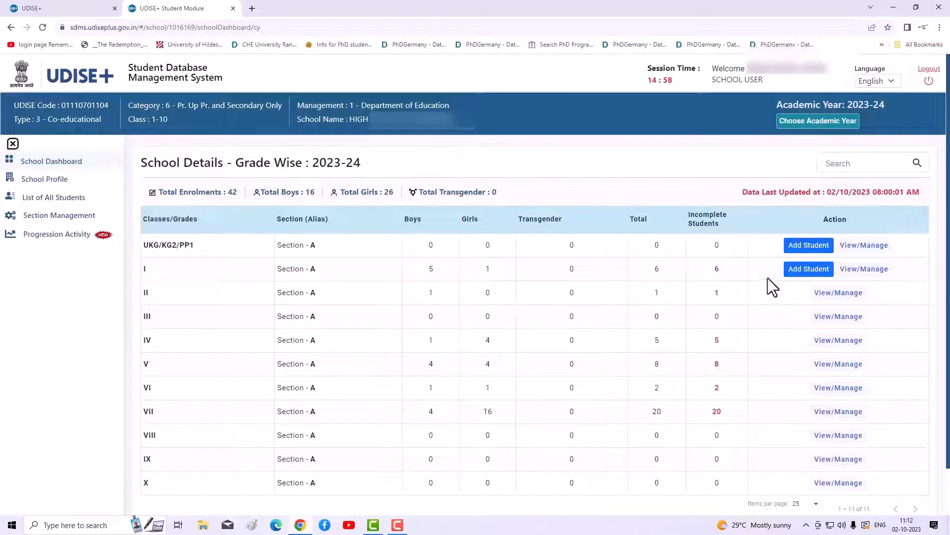
{"action": "left_click", "coordinate": [839, 294]}
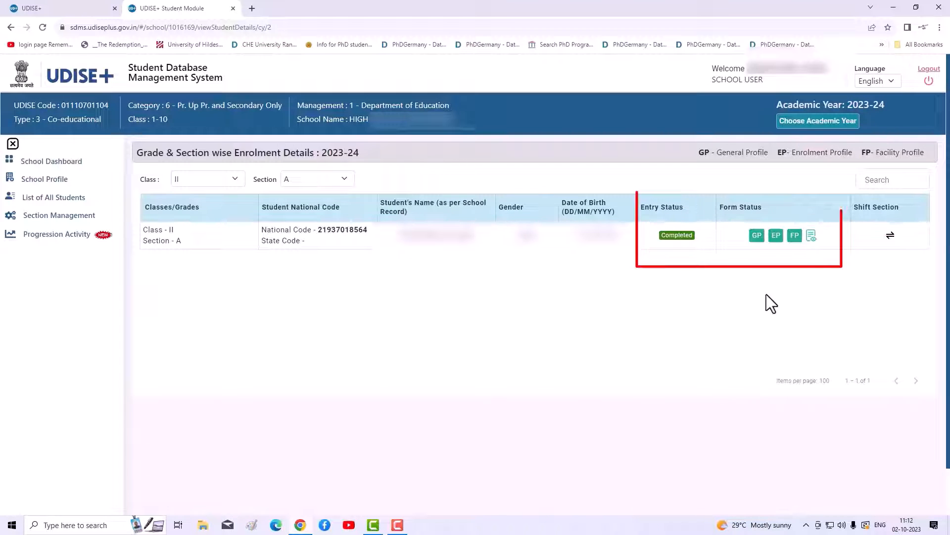